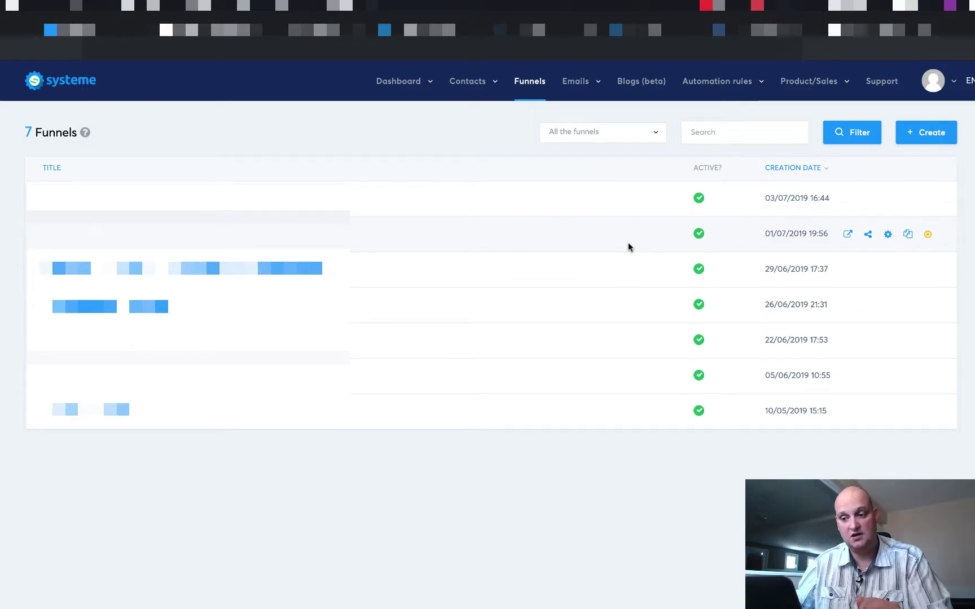
# - Start a new funnel of the Custom kind in the funnels list and name it "capture funnel 1"
pyautogui.click(531, 90)
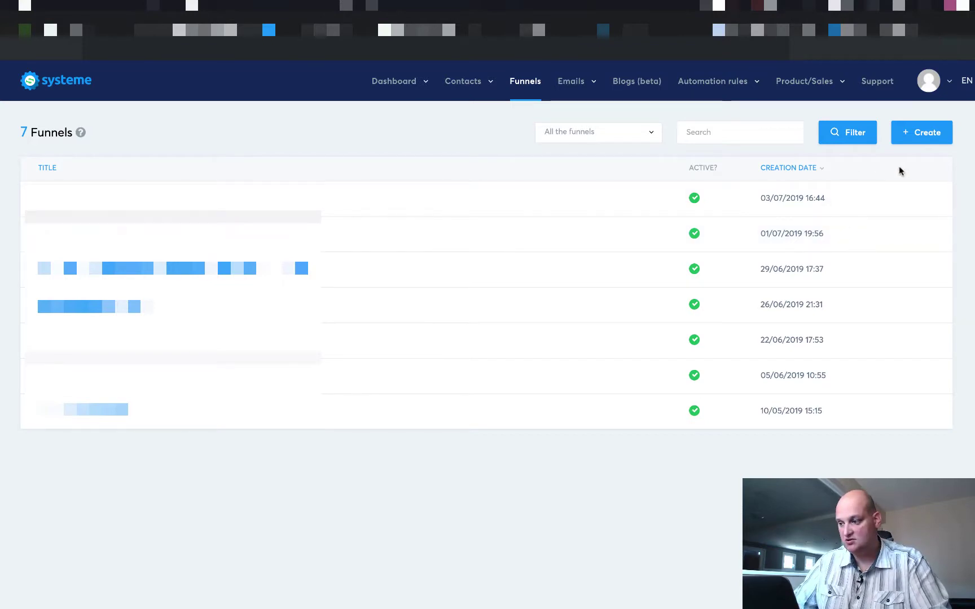
pyautogui.click(913, 125)
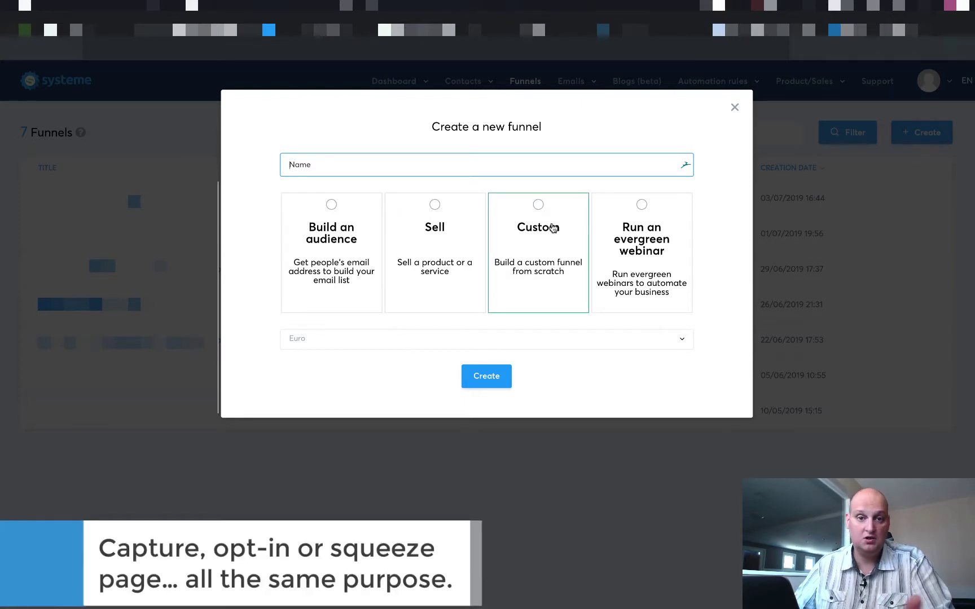
pyautogui.click(538, 210)
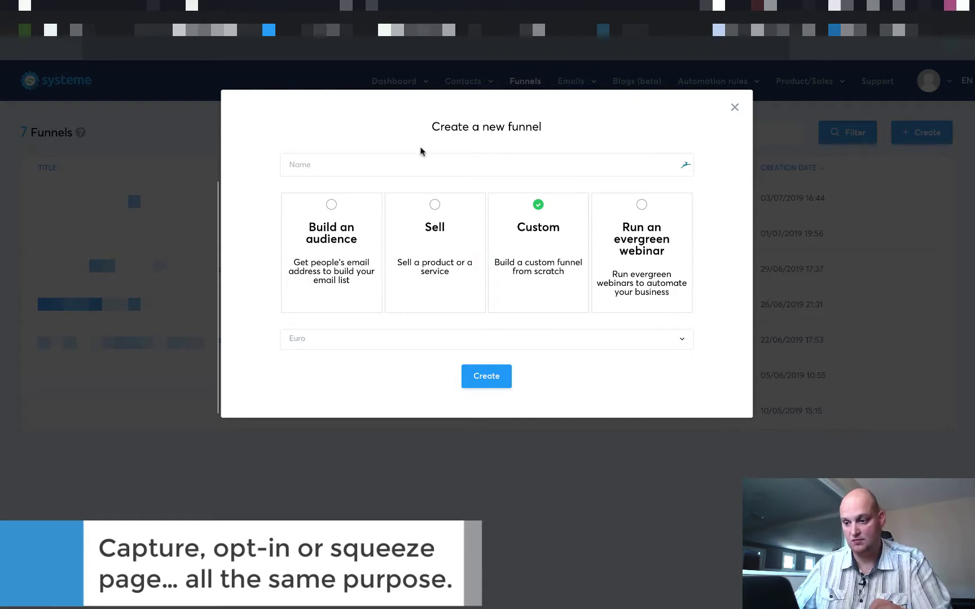
pyautogui.click(348, 162)
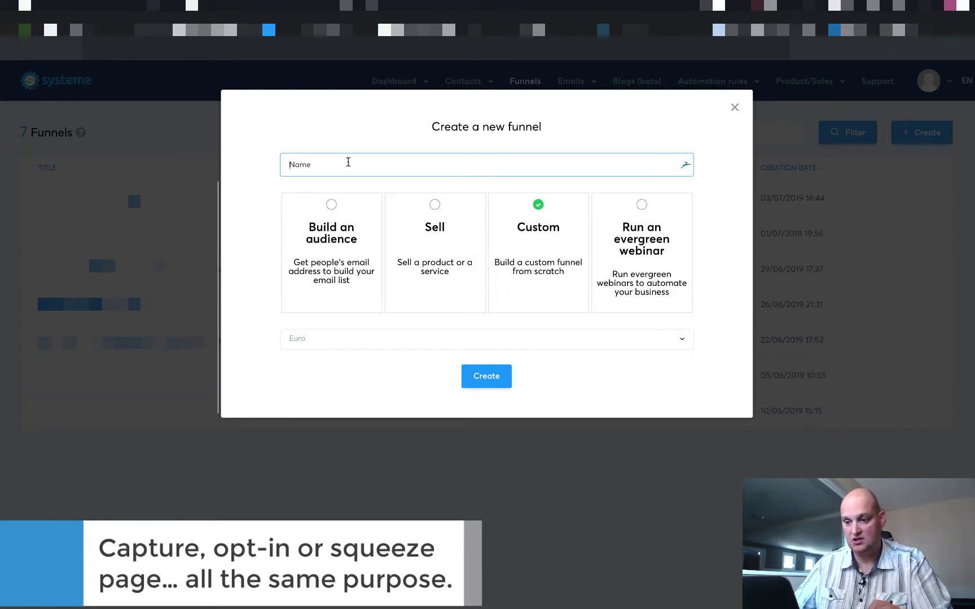
pyautogui.click(310, 166)
pyautogui.write('cap')
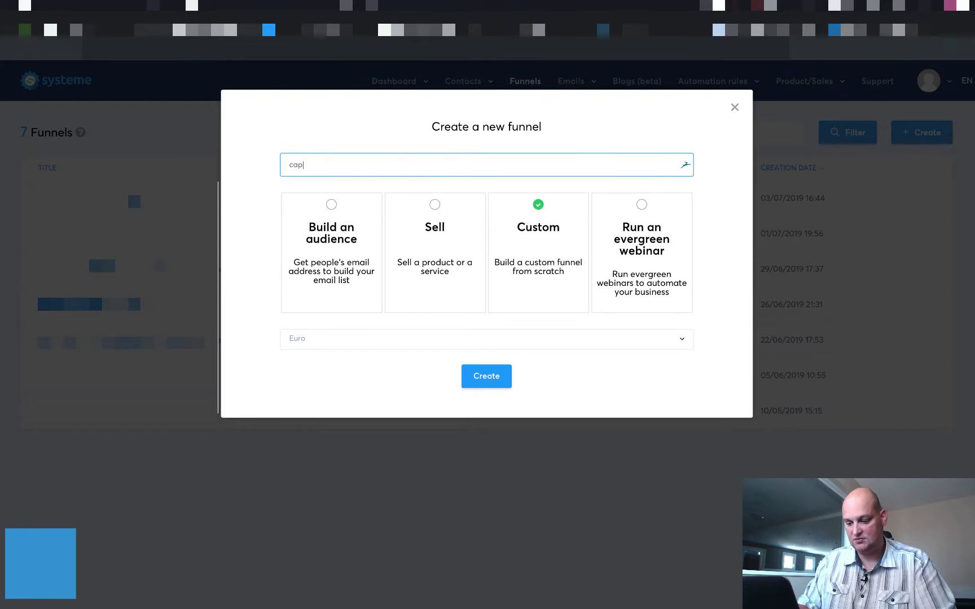
pyautogui.write('ture funnel')
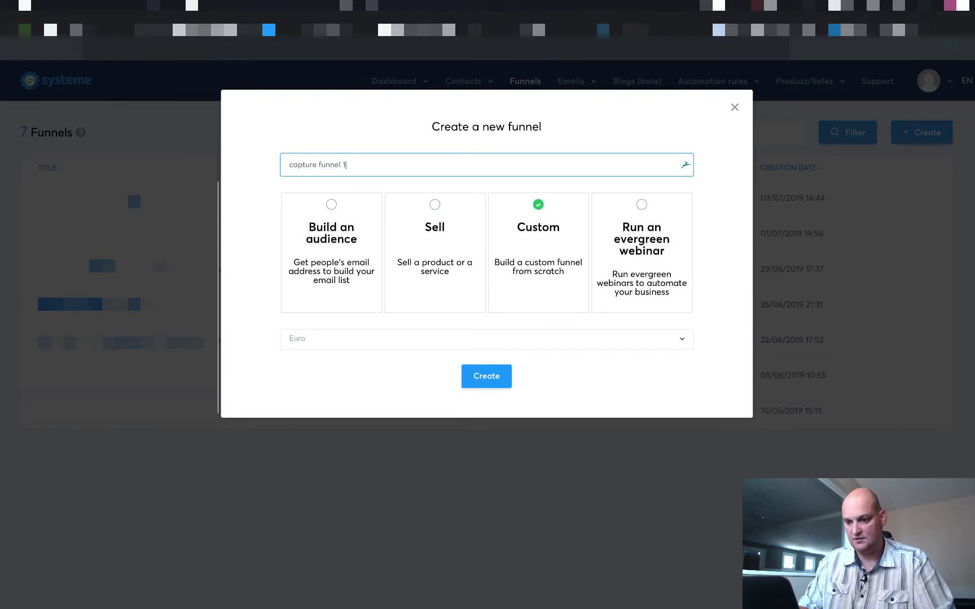
pyautogui.write(' 1')
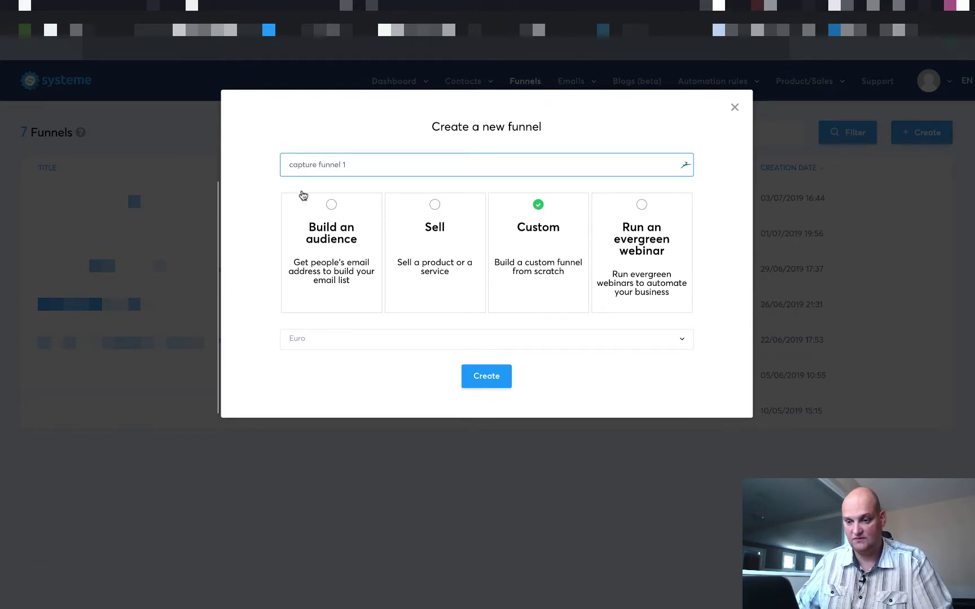
# - Set the new funnel's currency to U.S. Dollar and create the funnel
pyautogui.click(320, 343)
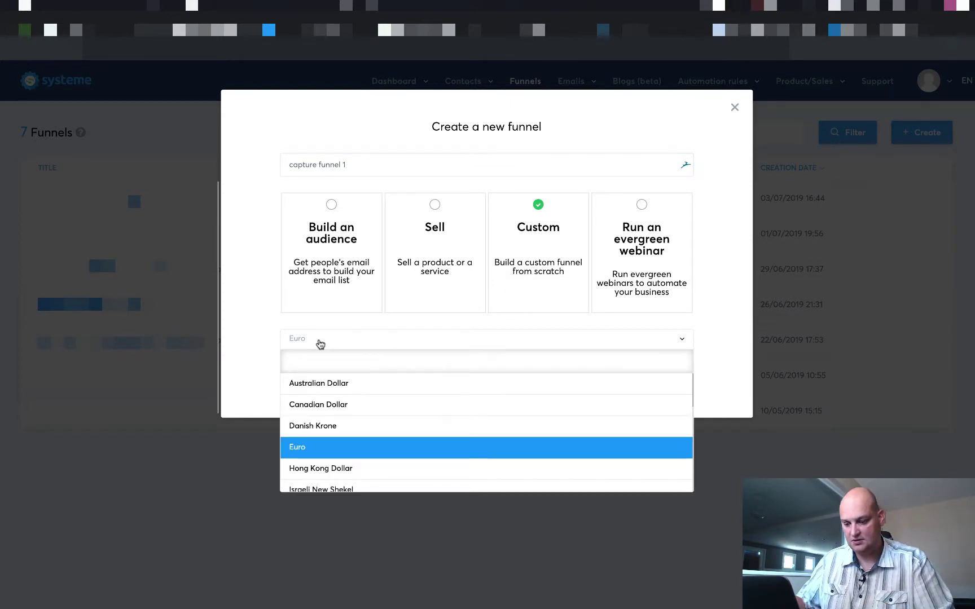
pyautogui.write('u')
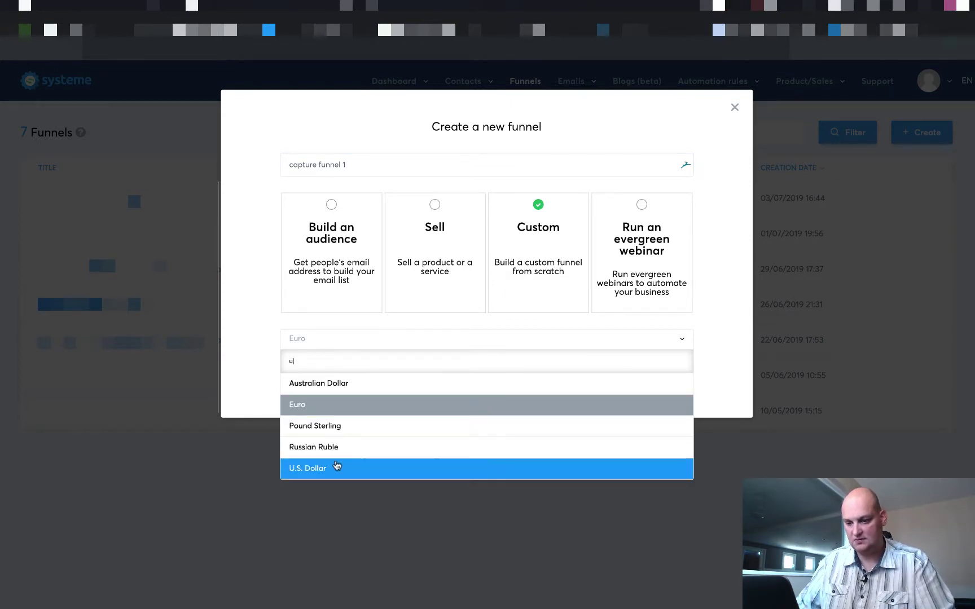
pyautogui.click(337, 467)
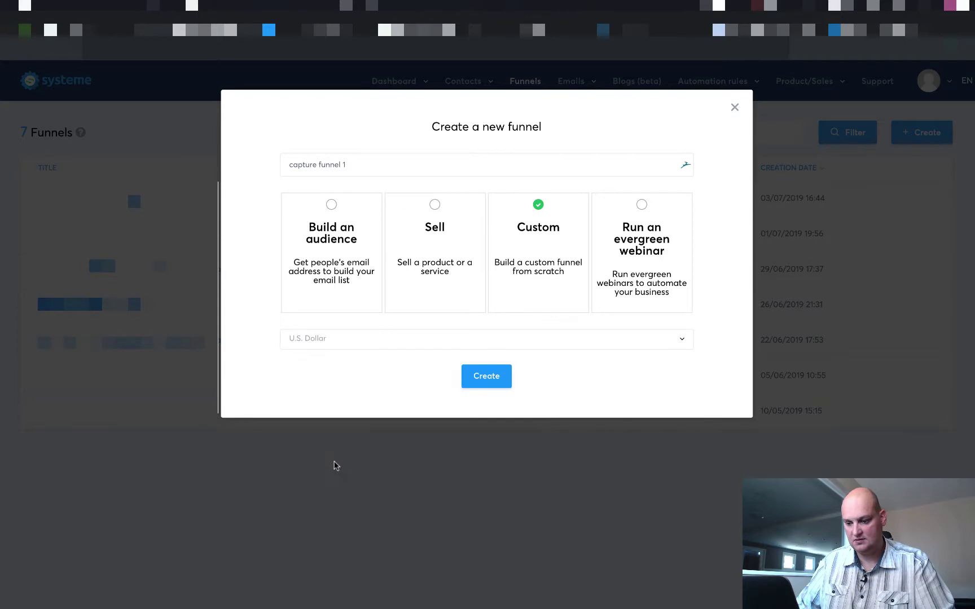
pyautogui.click(486, 379)
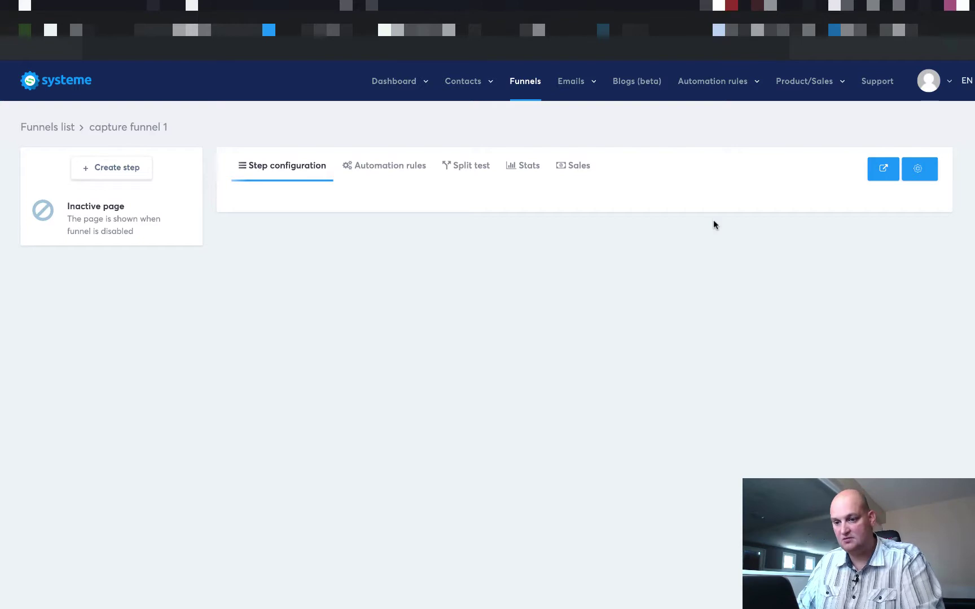
# - Create a funnel step named "capture page 1" with the type Squeeze page
pyautogui.click(121, 169)
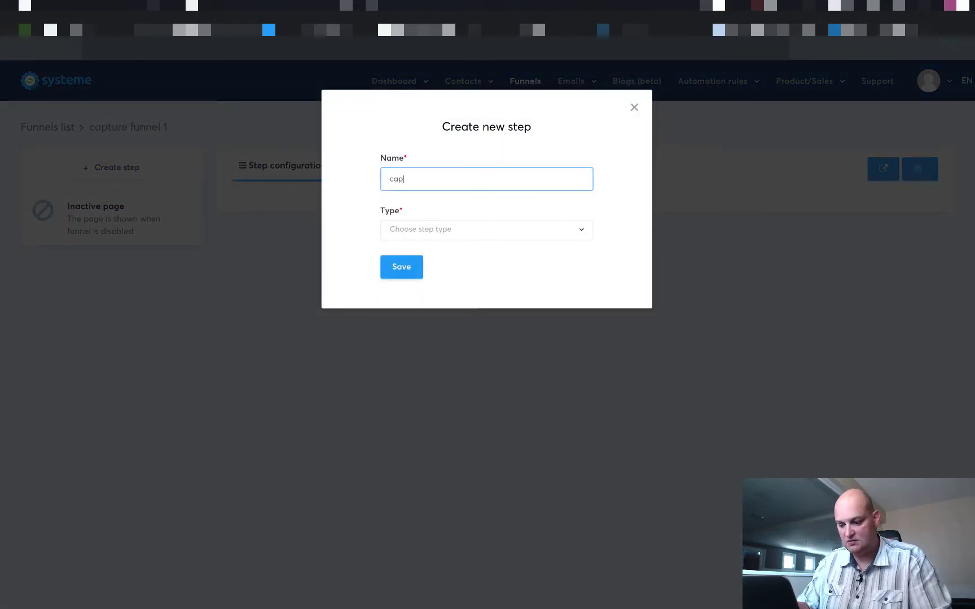
pyautogui.write('capture èpa')
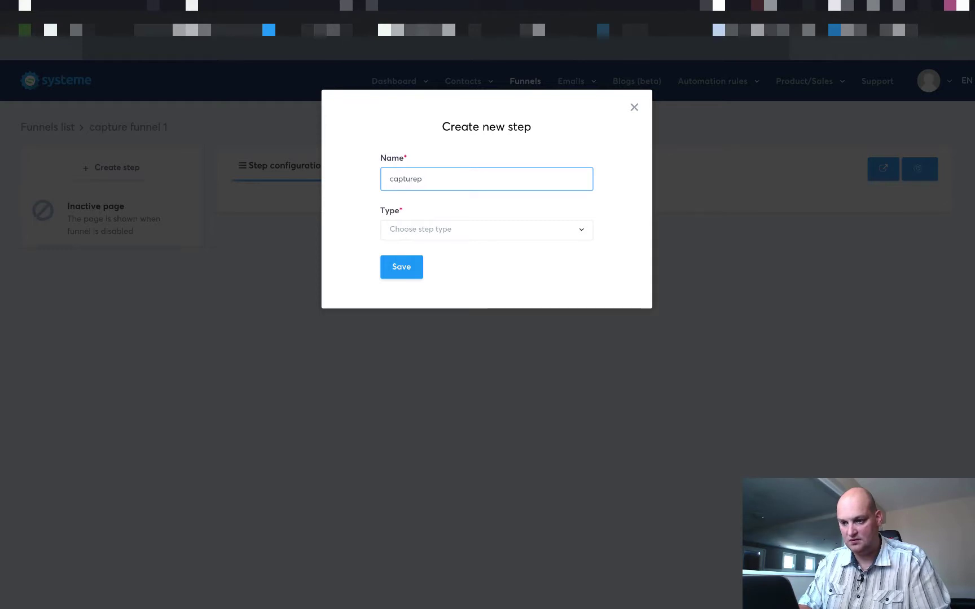
pyautogui.press('BackSpace')
pyautogui.press('BackSpace')
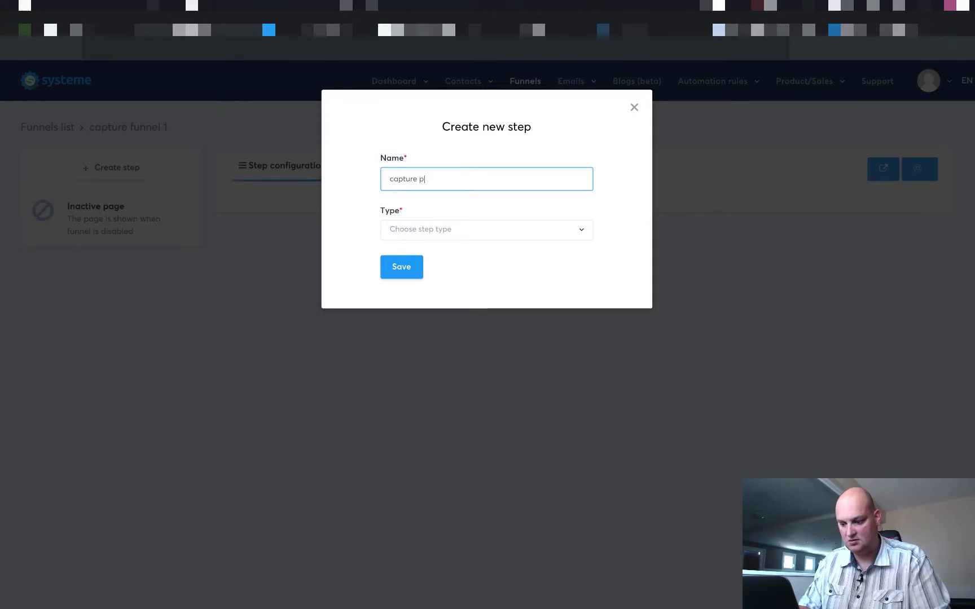
pyautogui.write('age 12')
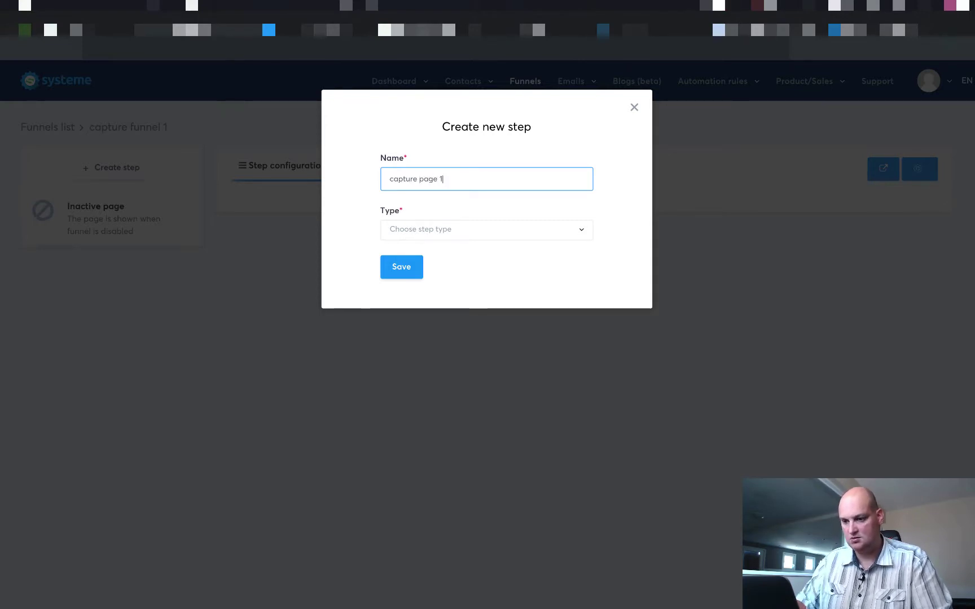
pyautogui.click(454, 231)
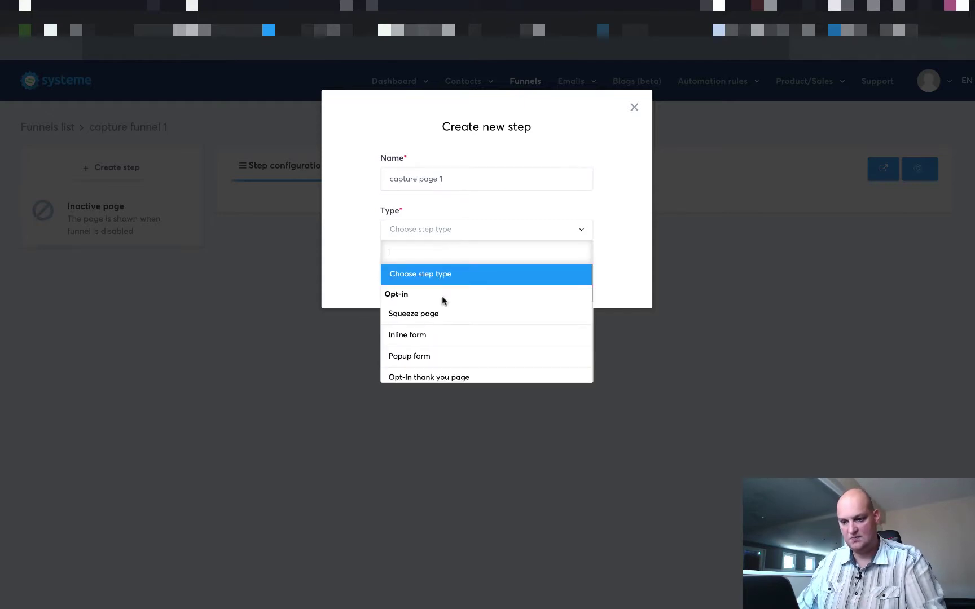
pyautogui.click(437, 318)
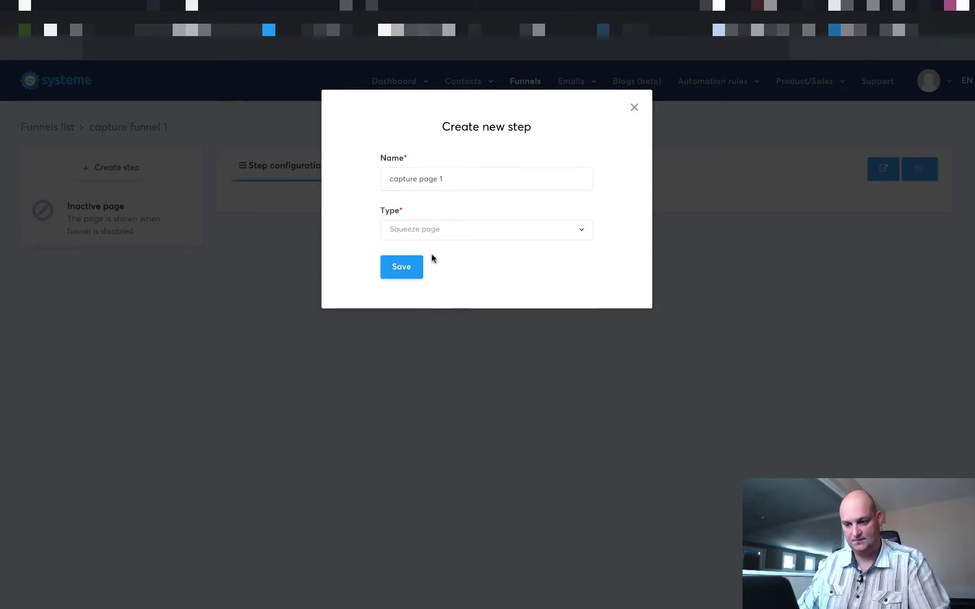
pyautogui.click(453, 233)
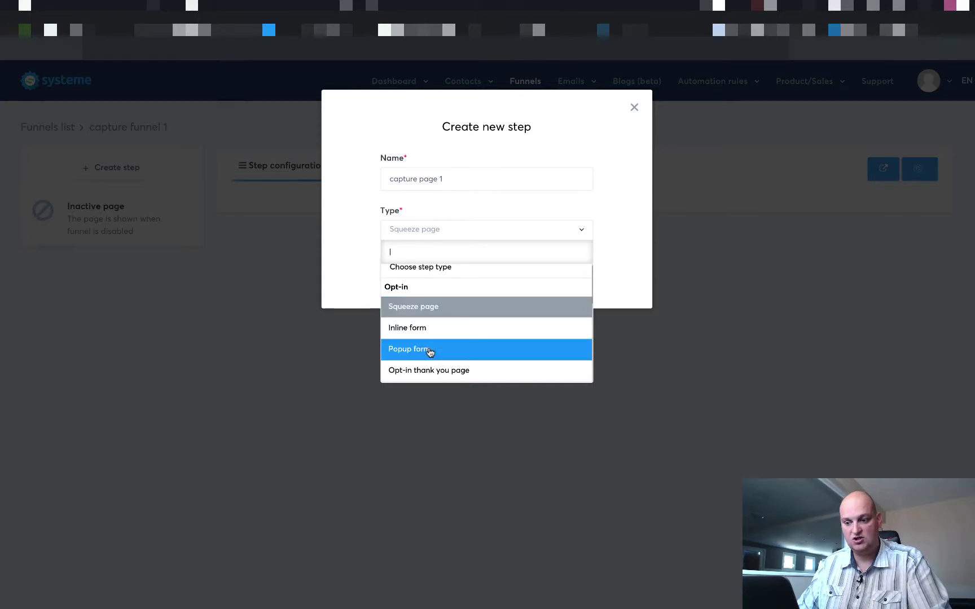
pyautogui.click(419, 308)
pyautogui.click(410, 272)
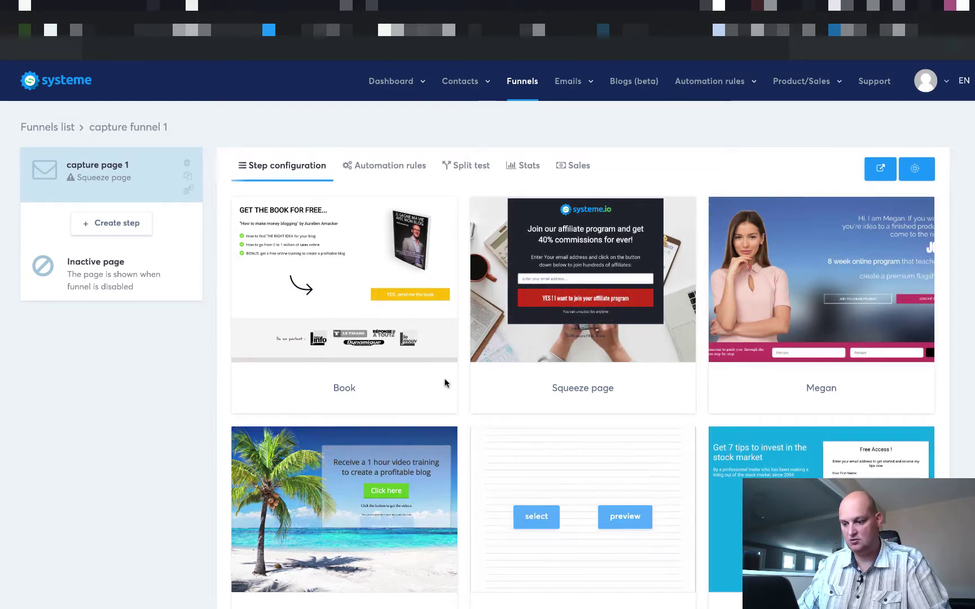
# - Choose the Video template for the squeeze page step
pyautogui.scroll(-8, 558, 361)
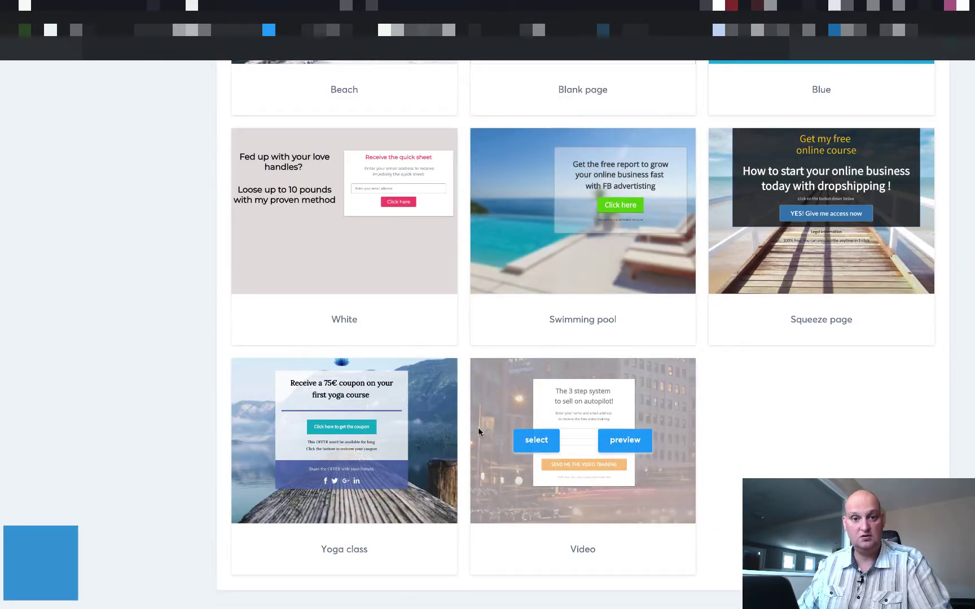
pyautogui.scroll(1, 828, 380)
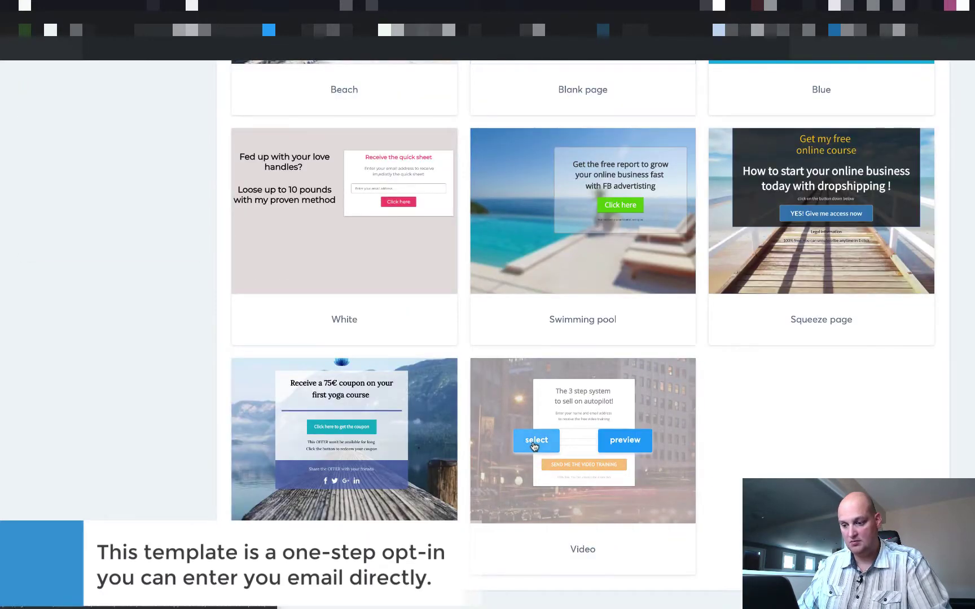
pyautogui.click(534, 441)
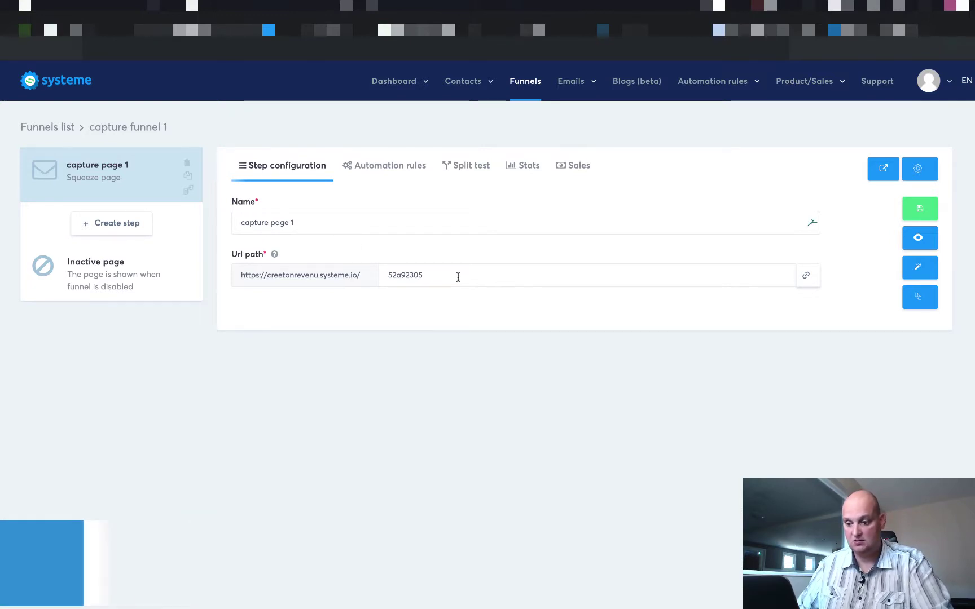
# - Set the URL path of capture page 1 to "capture1" and save the step configuration
pyautogui.moveTo(457, 277); pyautogui.dragTo(377, 274)
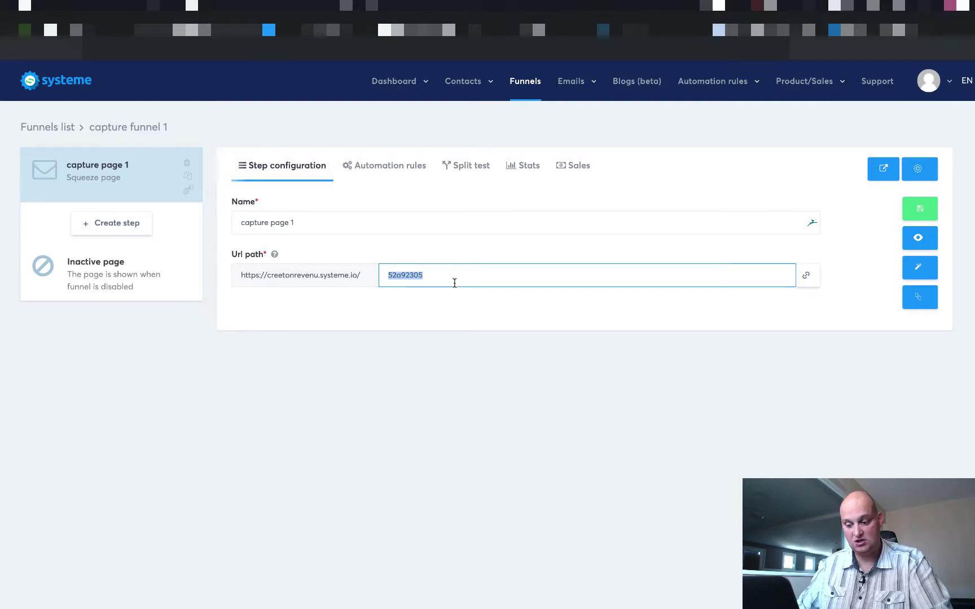
pyautogui.write('captire1')
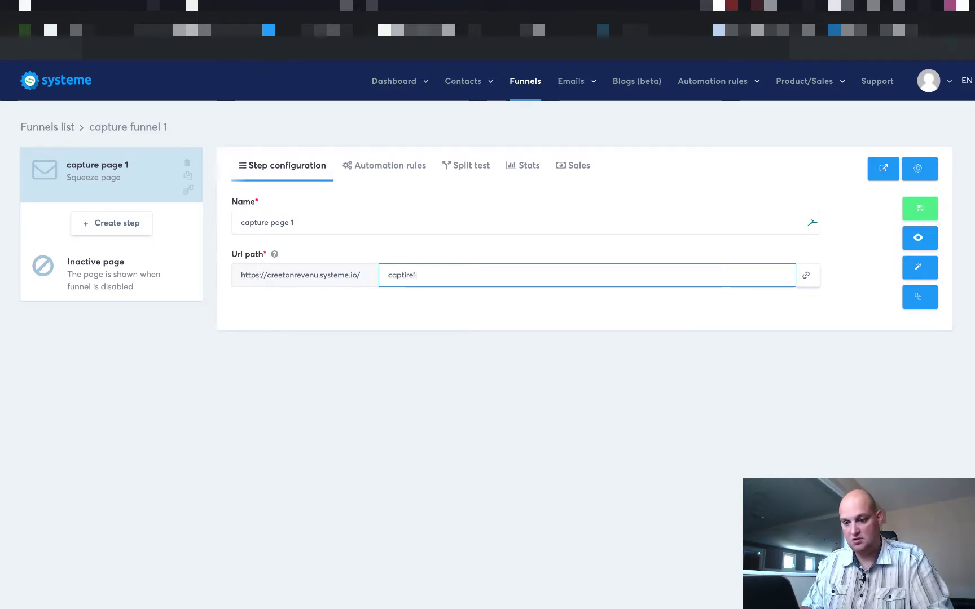
pyautogui.press('BackSpace')
pyautogui.press('BackSpace')
pyautogui.press('BackSpace')
pyautogui.press('BackSpace')
pyautogui.write('ure1')
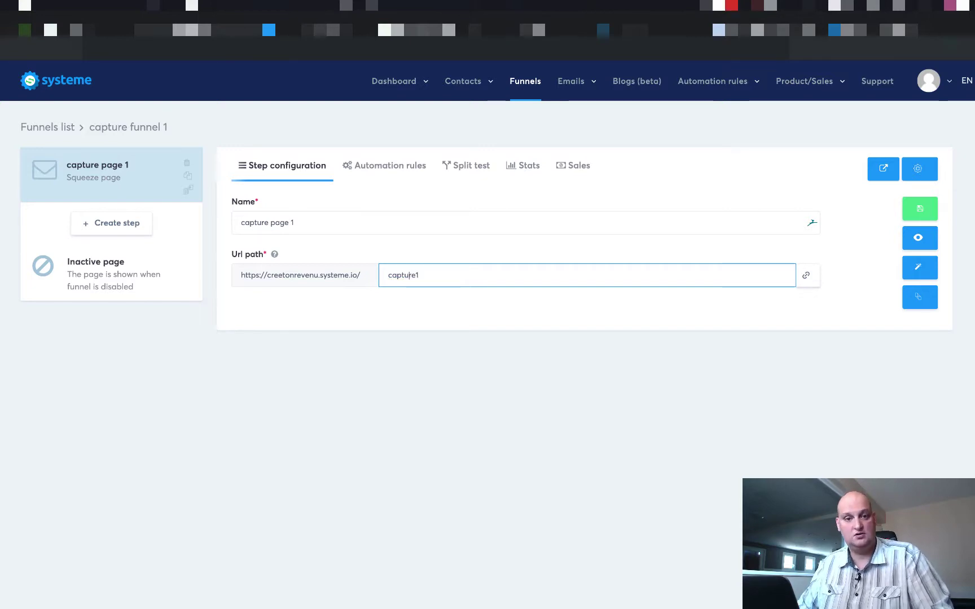
pyautogui.press('Left')
pyautogui.press('Left')
pyautogui.press('Left')
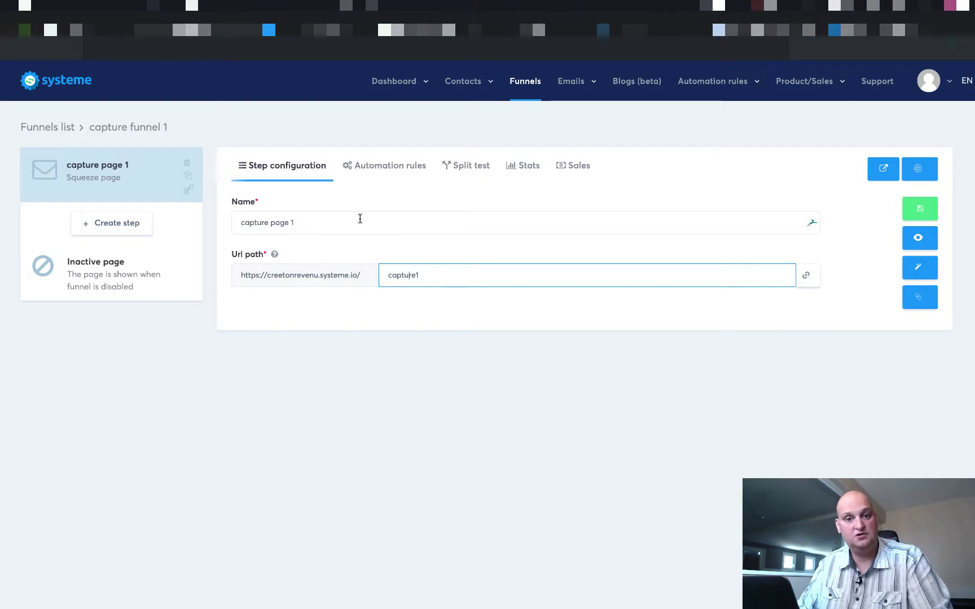
pyautogui.click(920, 213)
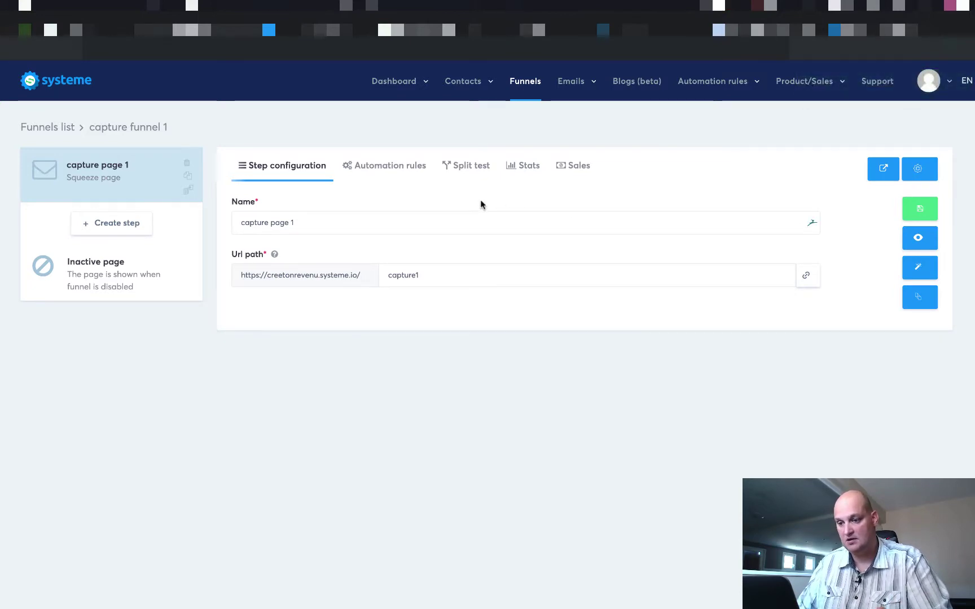
# - Open capture page 1 in the page editor and examine the main section's margin, color, size, padding, shadow and visibility settings
pyautogui.click(919, 268)
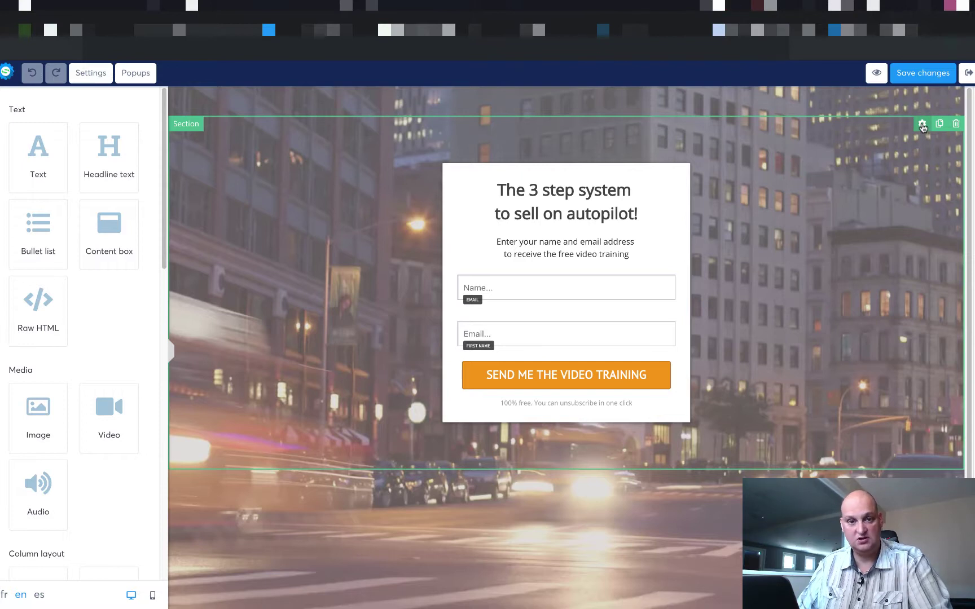
pyautogui.click(921, 124)
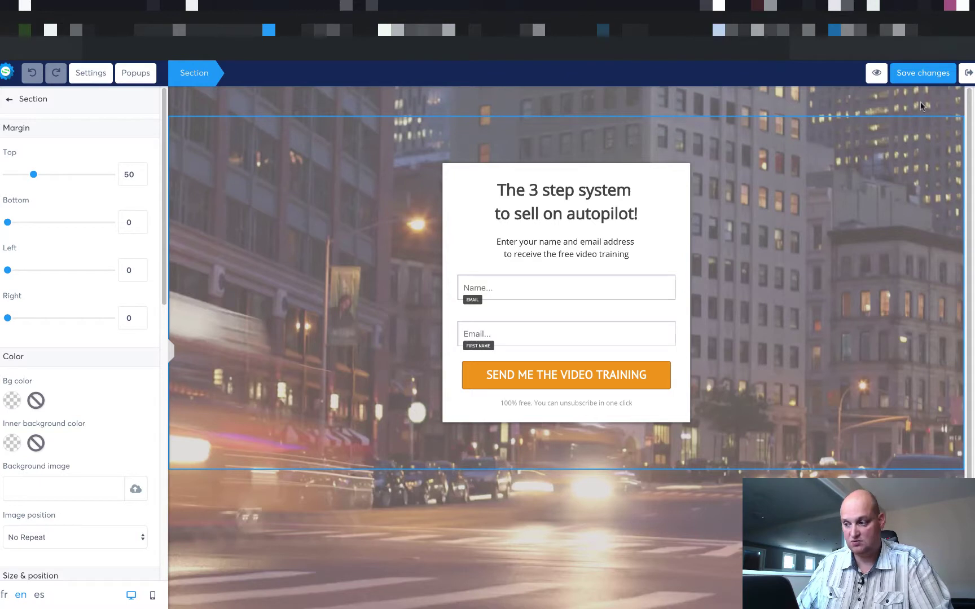
pyautogui.scroll(-10, 63, 282)
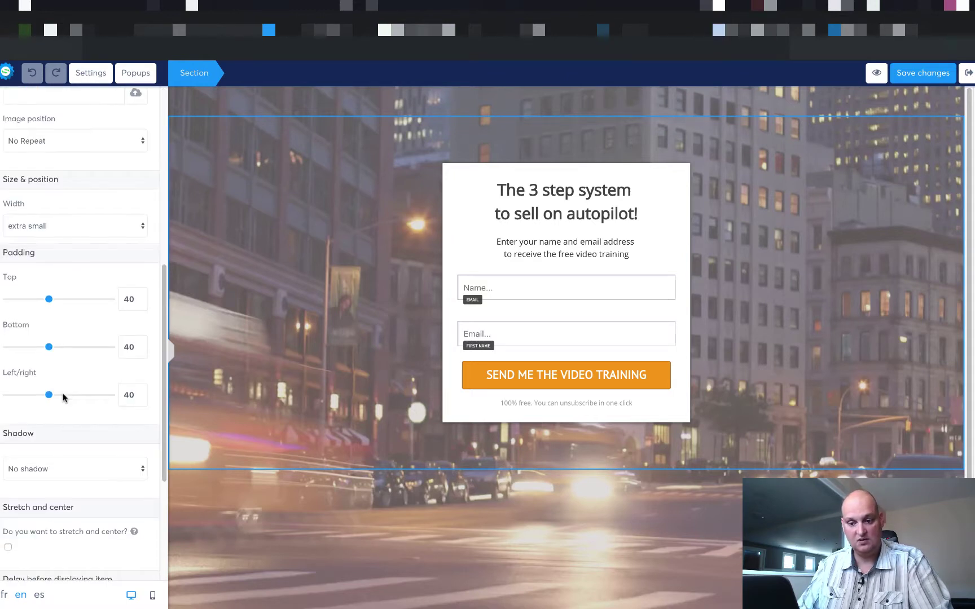
pyautogui.scroll(10, 66, 406)
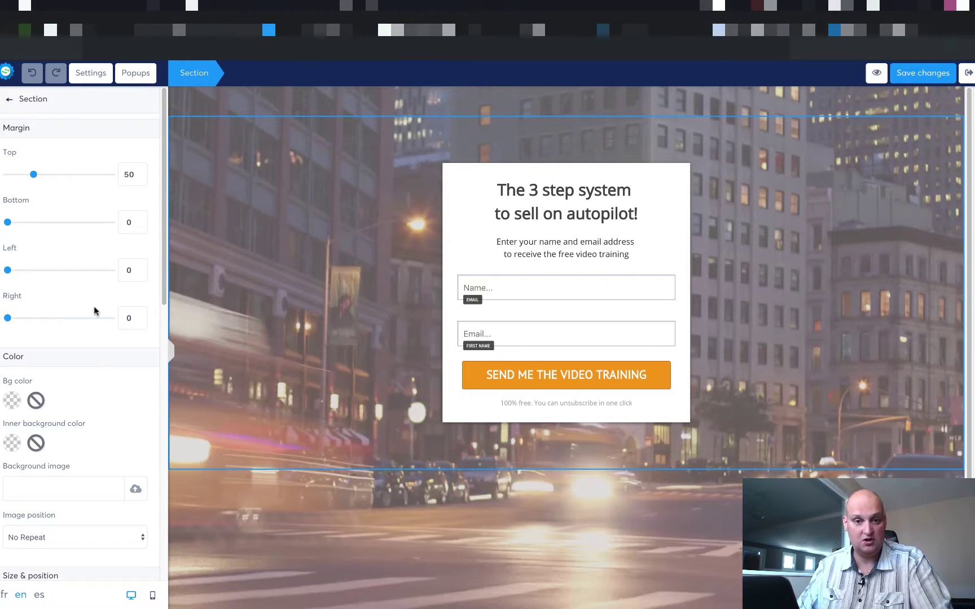
pyautogui.scroll(-4, 76, 375)
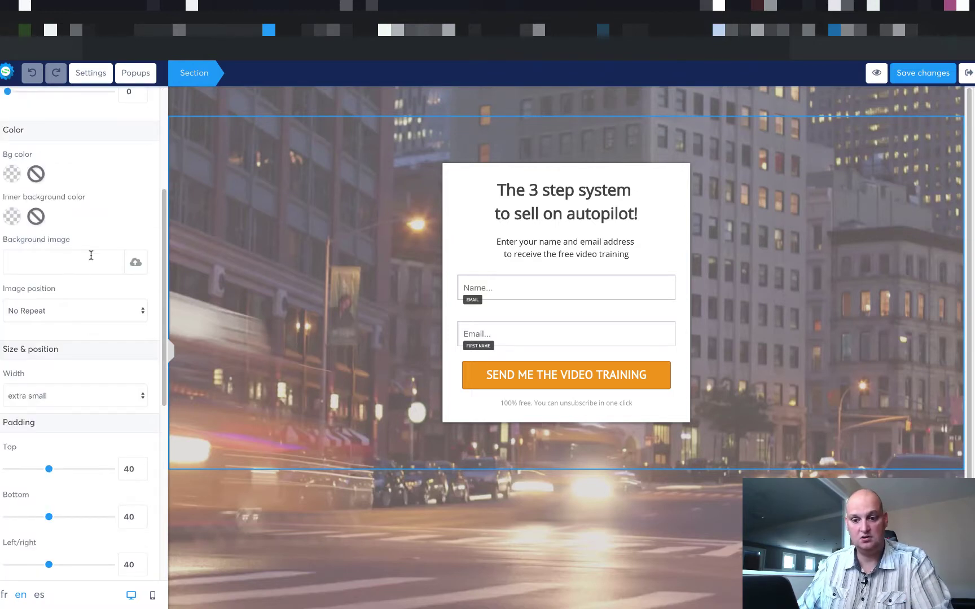
pyautogui.scroll(4, 96, 260)
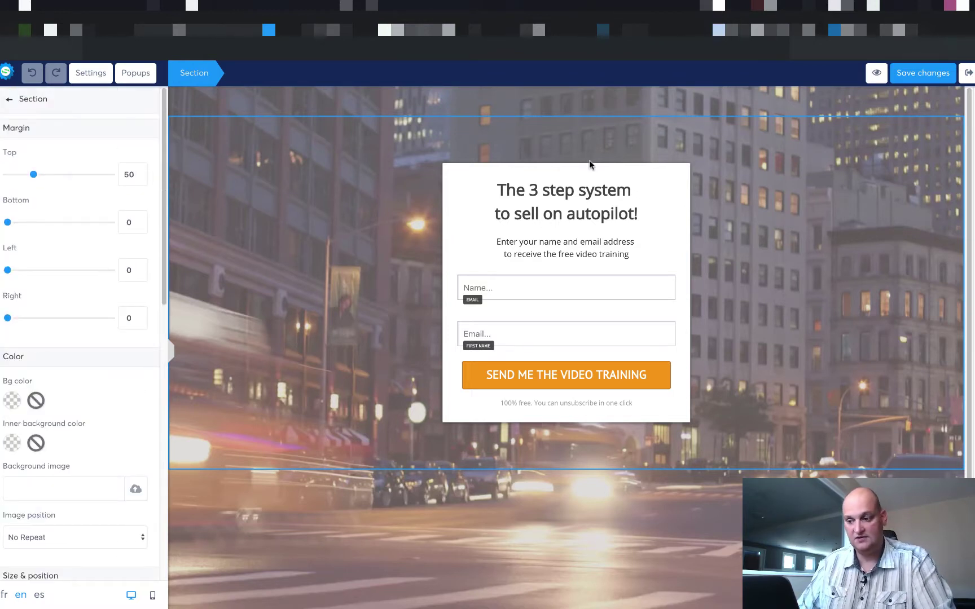
pyautogui.scroll(-6, 90, 308)
pyautogui.scroll(-5, 94, 348)
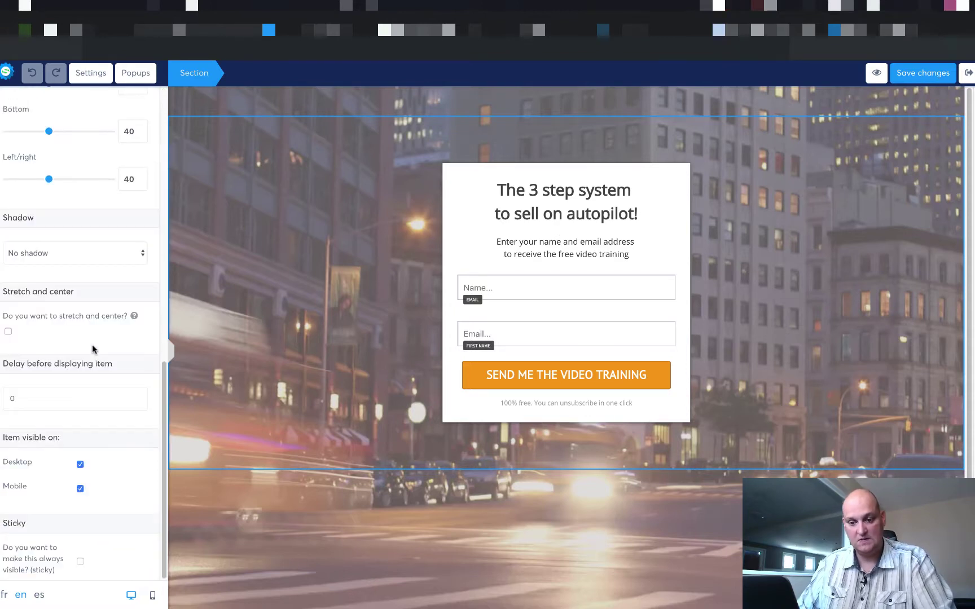
pyautogui.scroll(10, 85, 440)
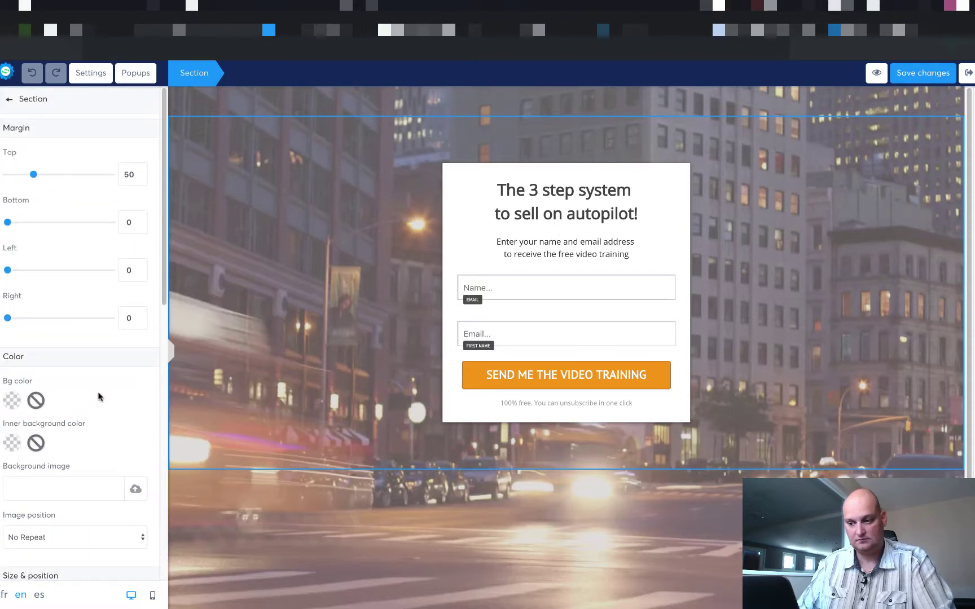
# - Map the opt-in form's Name field to the First name input type with the placeholder "First name"
pyautogui.click(9, 99)
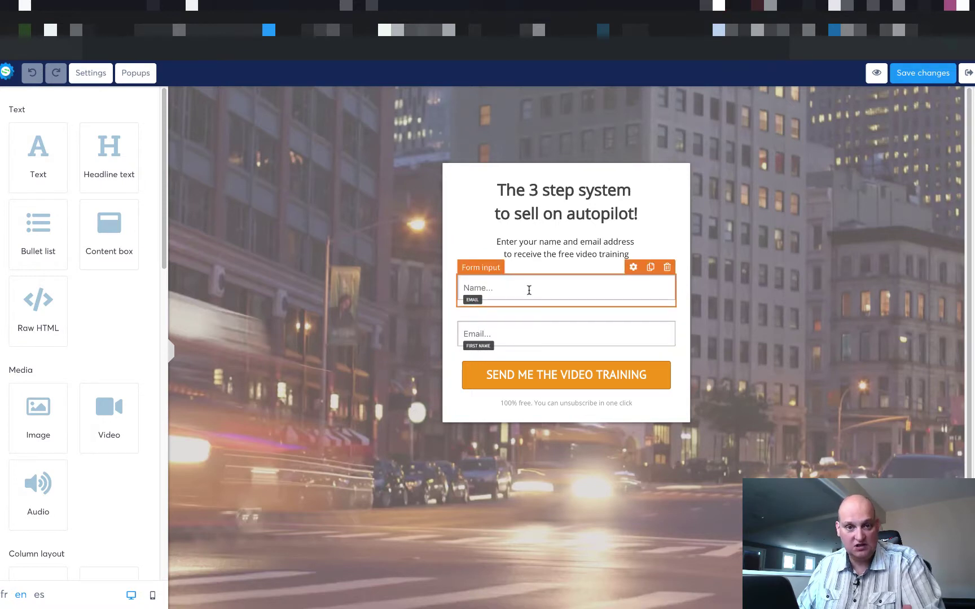
pyautogui.click(632, 267)
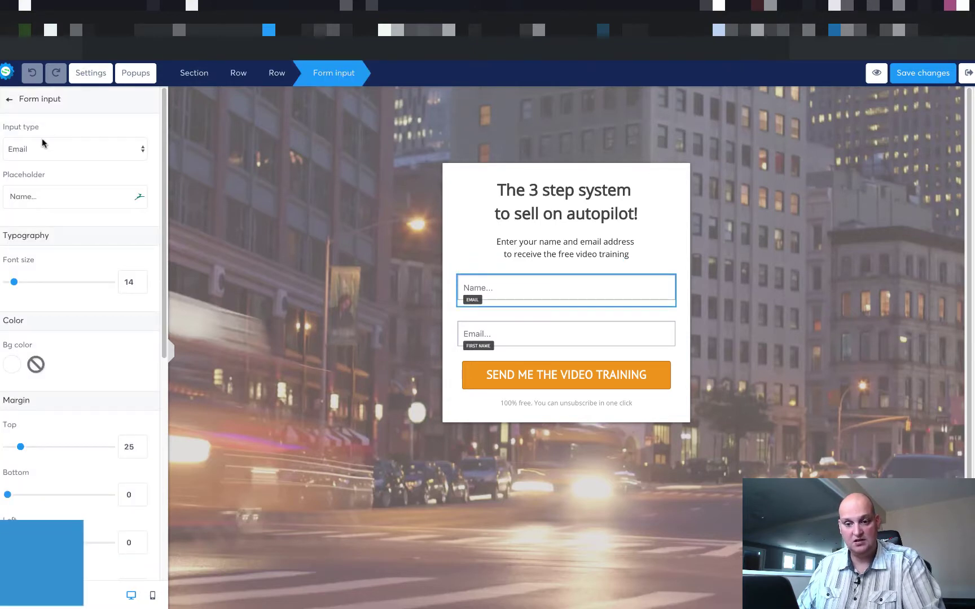
pyautogui.tripleClick(50, 195)
pyautogui.write('F')
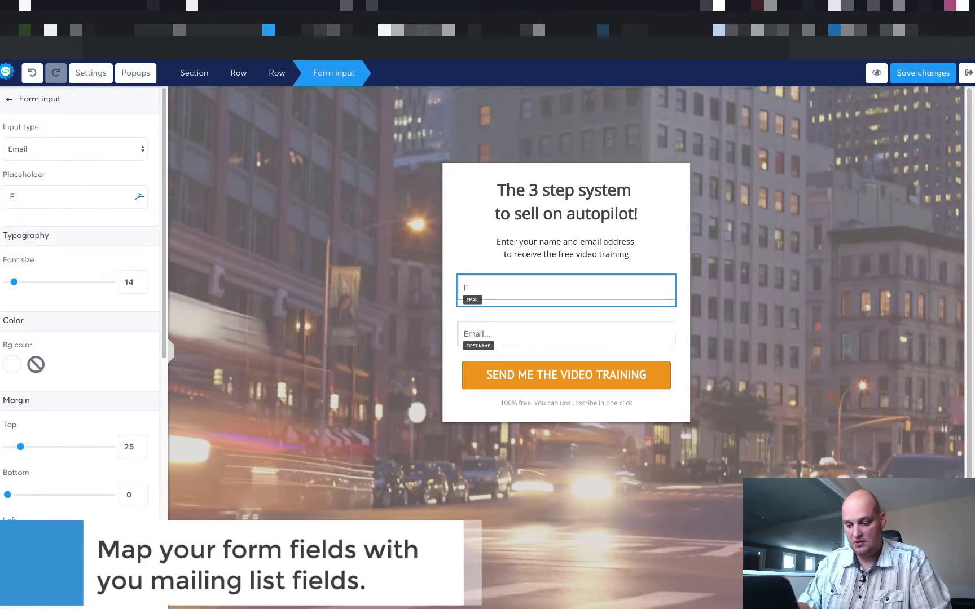
pyautogui.write('irst Name')
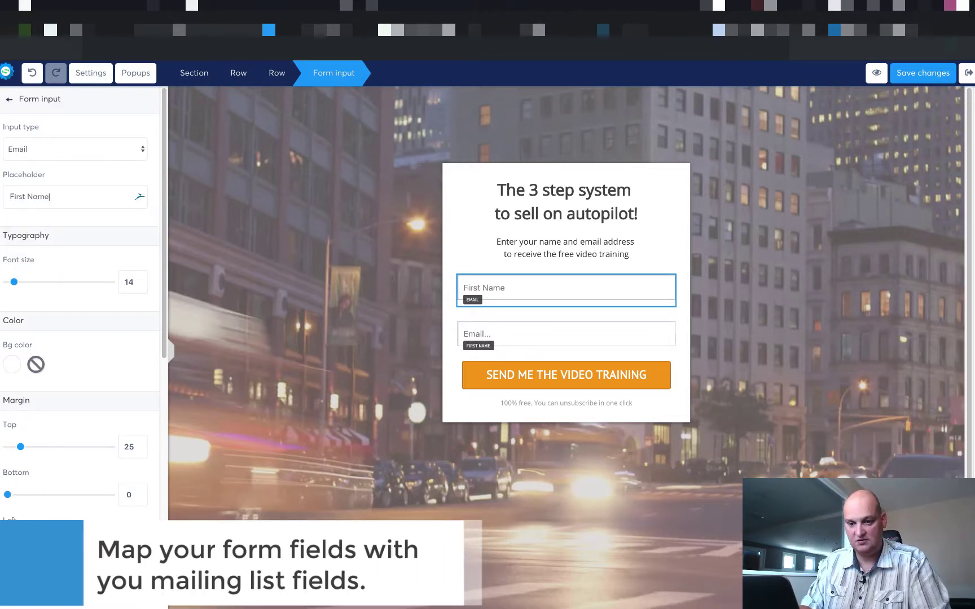
pyautogui.click(102, 148)
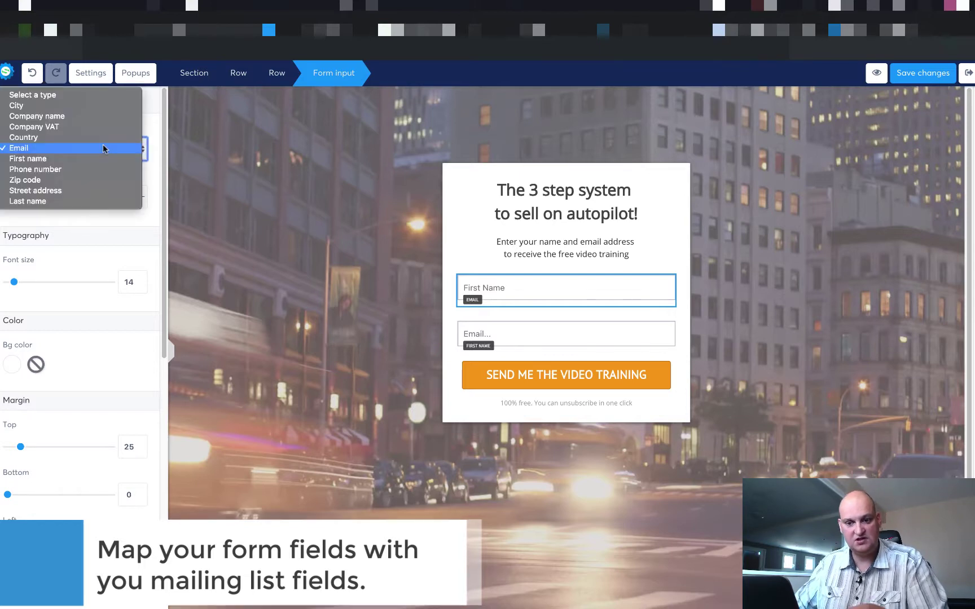
pyautogui.click(50, 162)
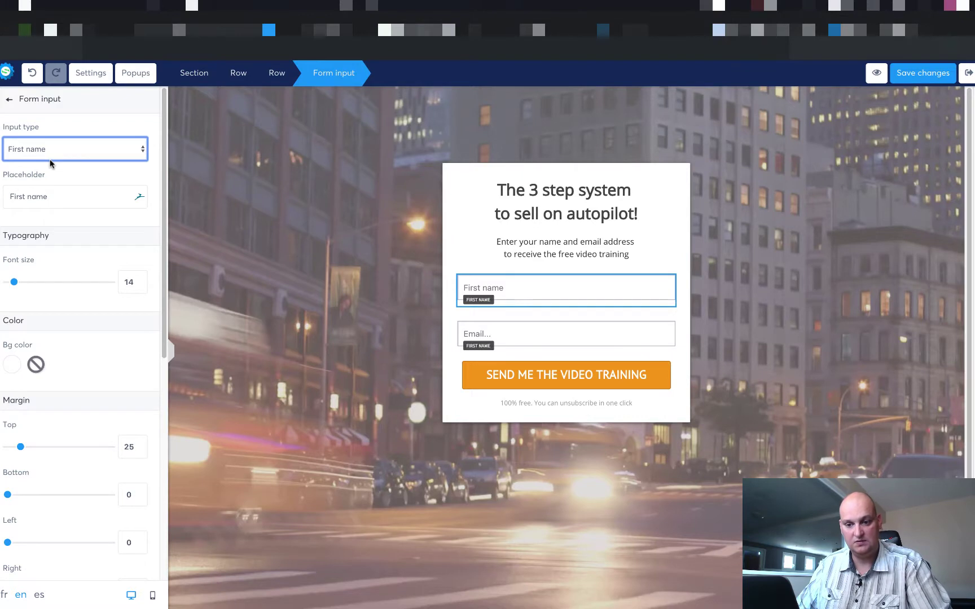
# - Map the form's second field to the Email input type with the placeholder "Email"
pyautogui.click(510, 331)
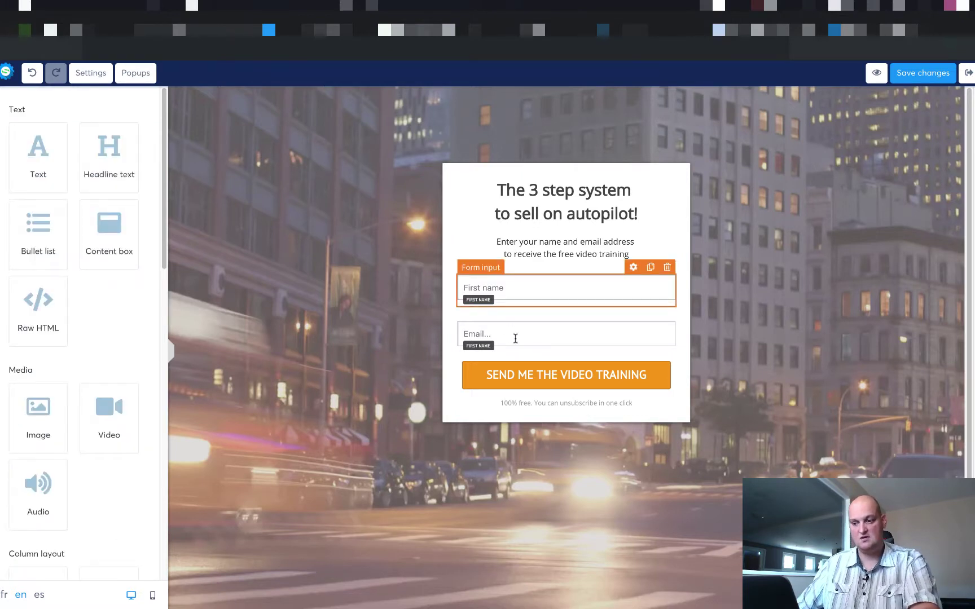
pyautogui.click(515, 337)
pyautogui.click(563, 351)
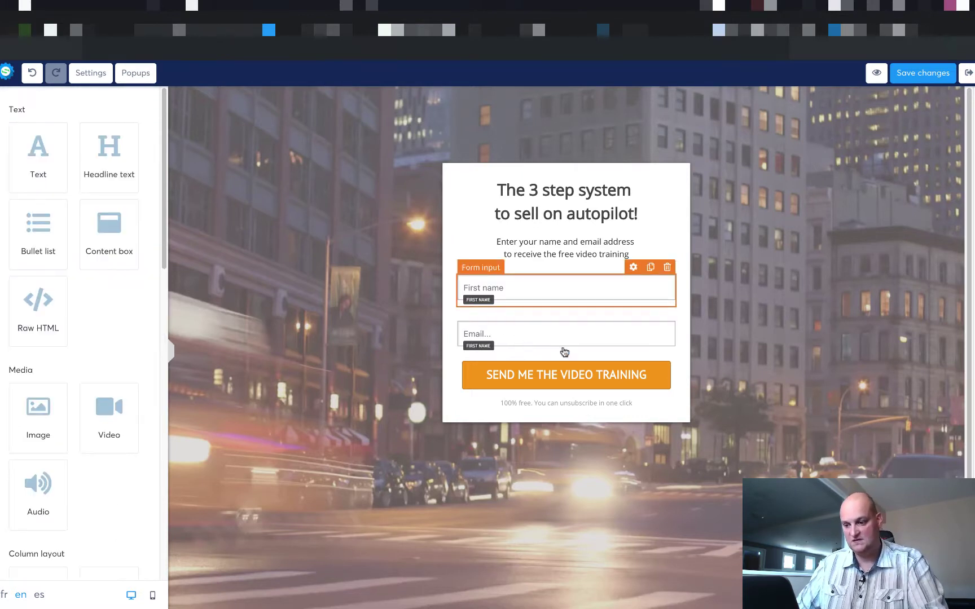
pyautogui.click(631, 323)
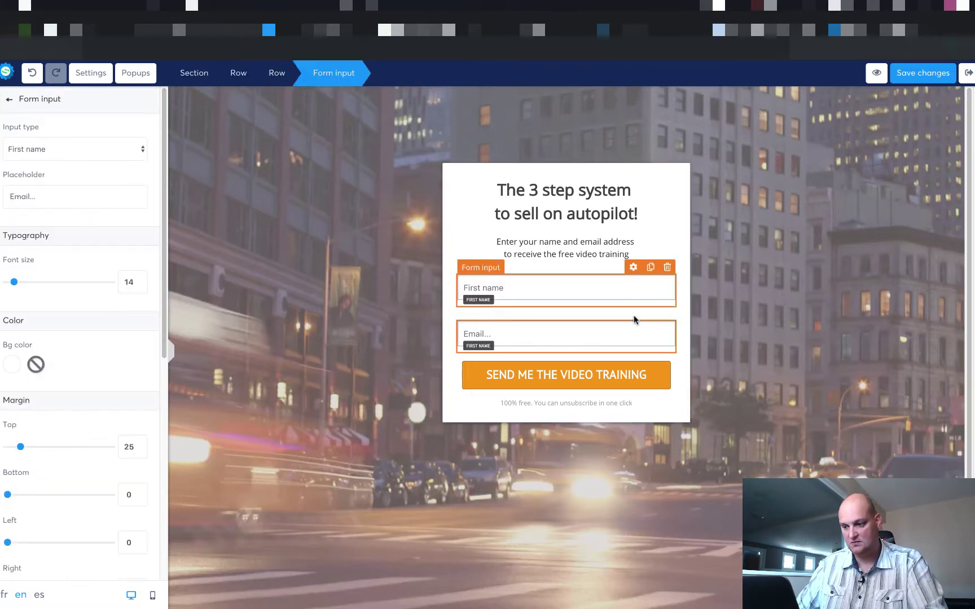
pyautogui.click(57, 150)
pyautogui.click(56, 138)
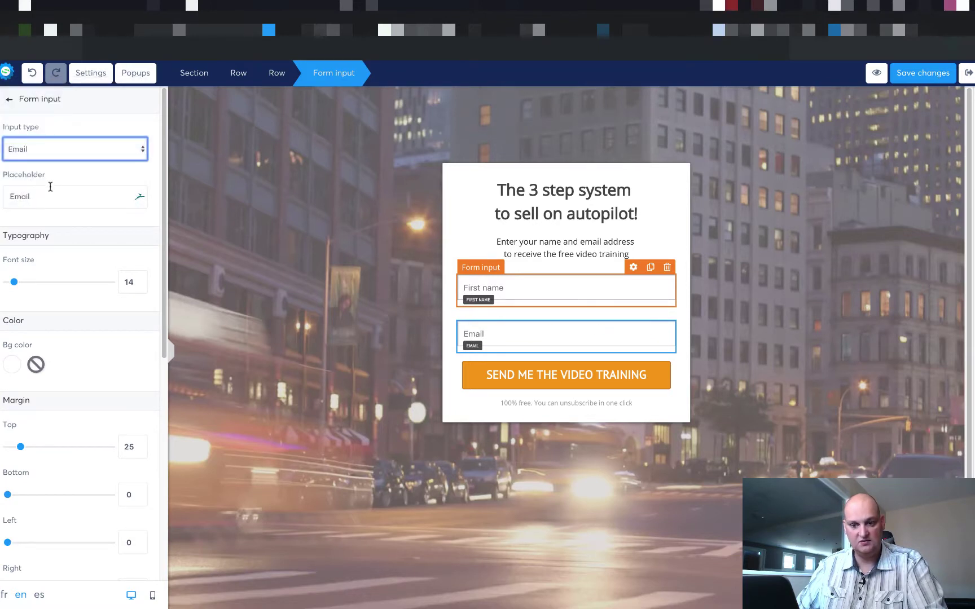
pyautogui.click(46, 195)
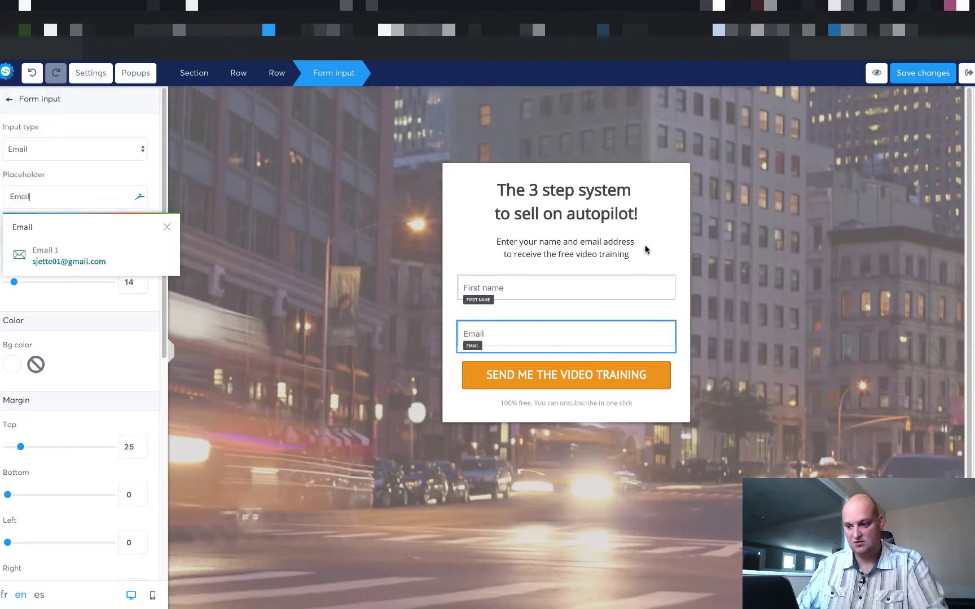
pyautogui.click(657, 250)
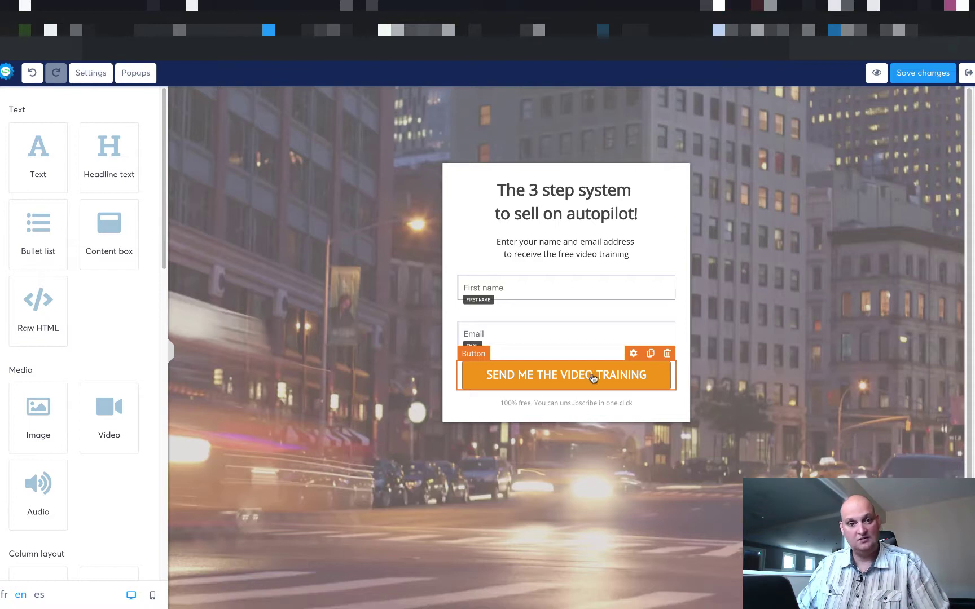
# - Examine the redirect and double opt-in options of the SEND ME THE VIDEO TRAINING button and exit the page editor
pyautogui.click(633, 355)
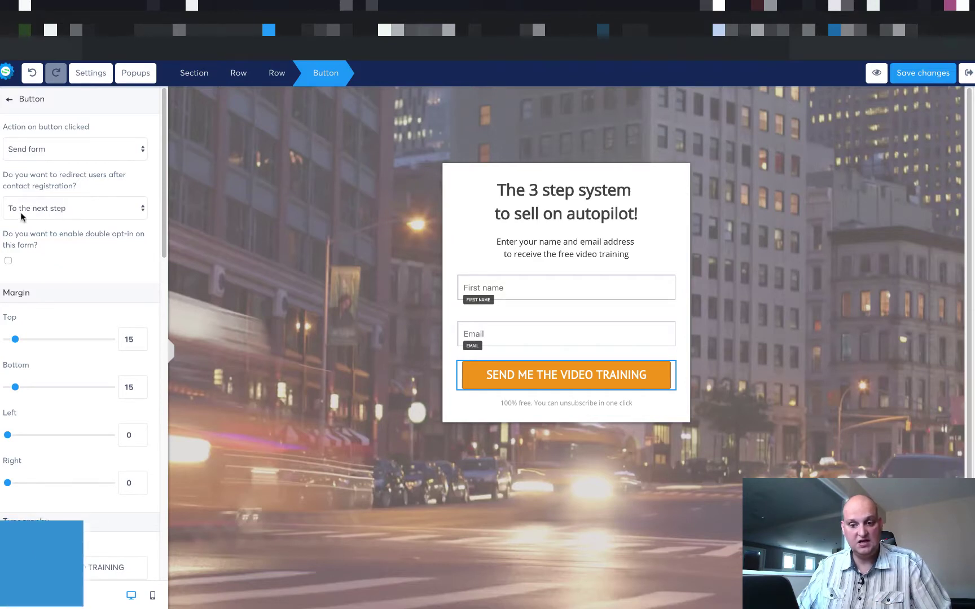
pyautogui.click(56, 209)
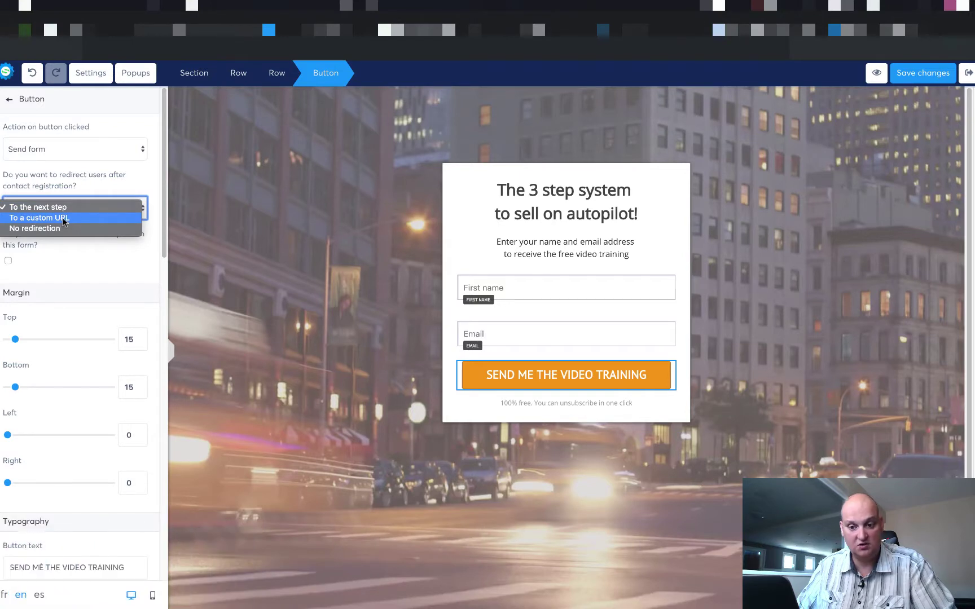
pyautogui.click(133, 208)
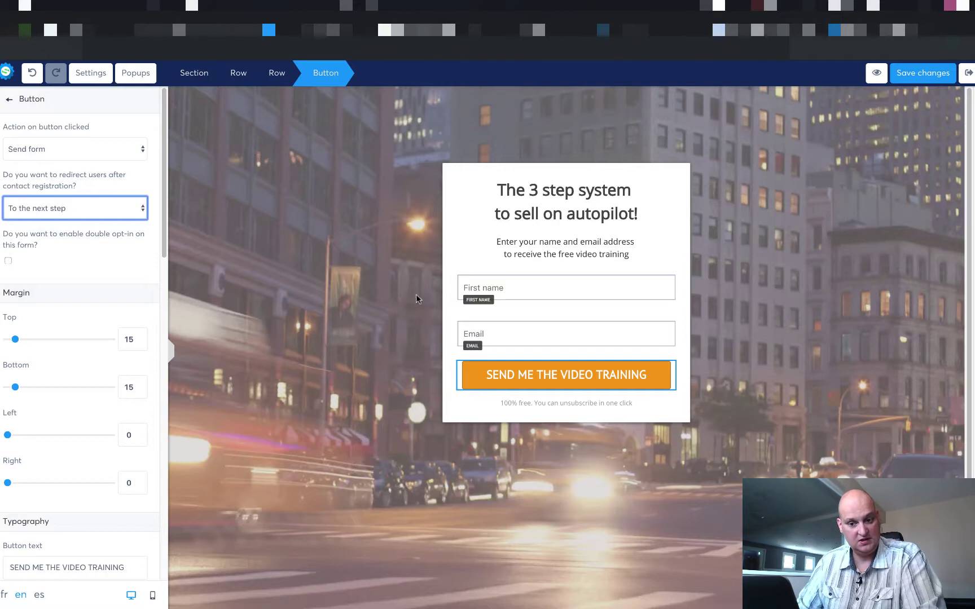
pyautogui.click(8, 261)
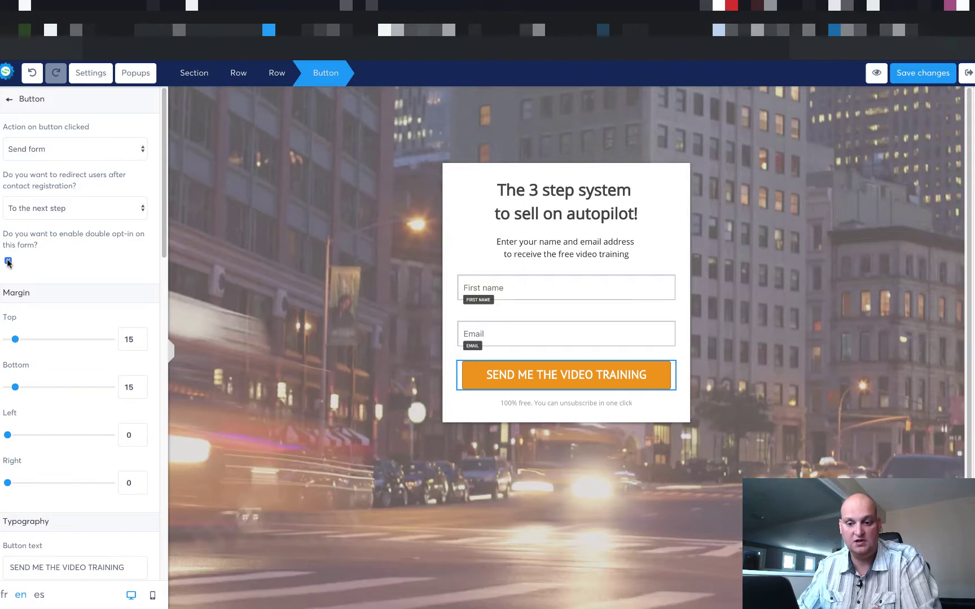
pyautogui.click(8, 261)
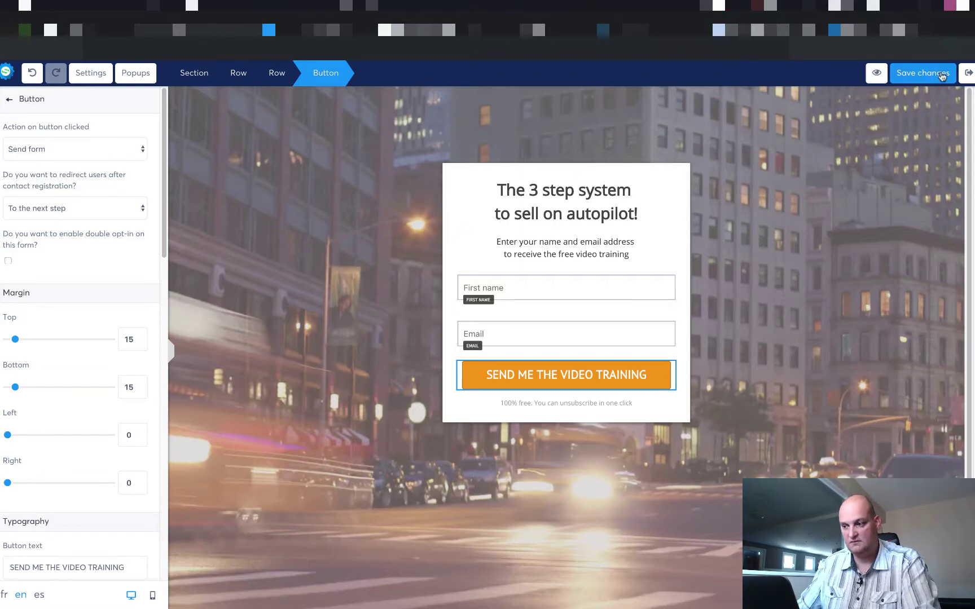
pyautogui.click(968, 73)
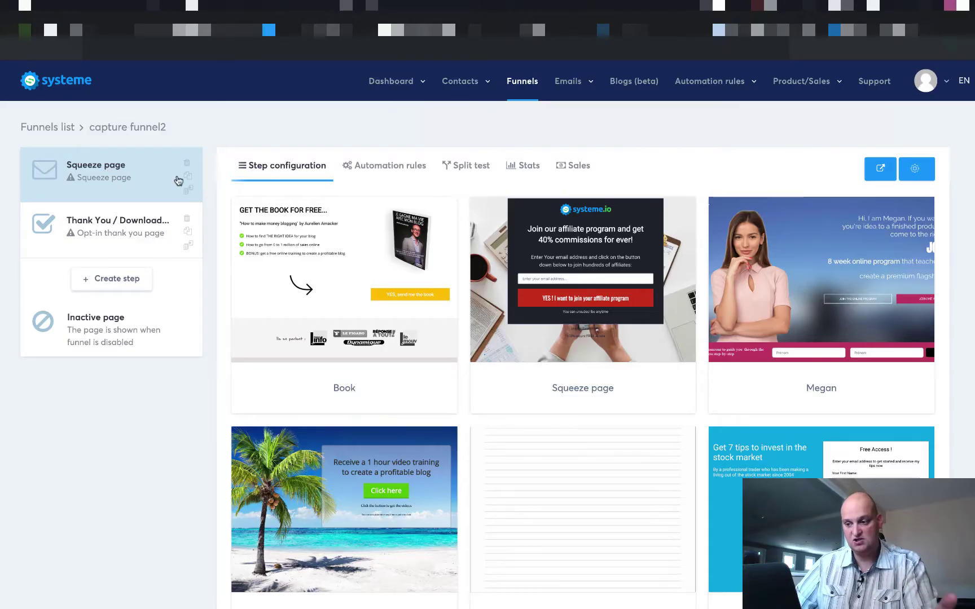
# - Browse the squeeze page templates of capture funnel2 and choose the Book template
pyautogui.scroll(-8, 567, 310)
pyautogui.scroll(8, 568, 320)
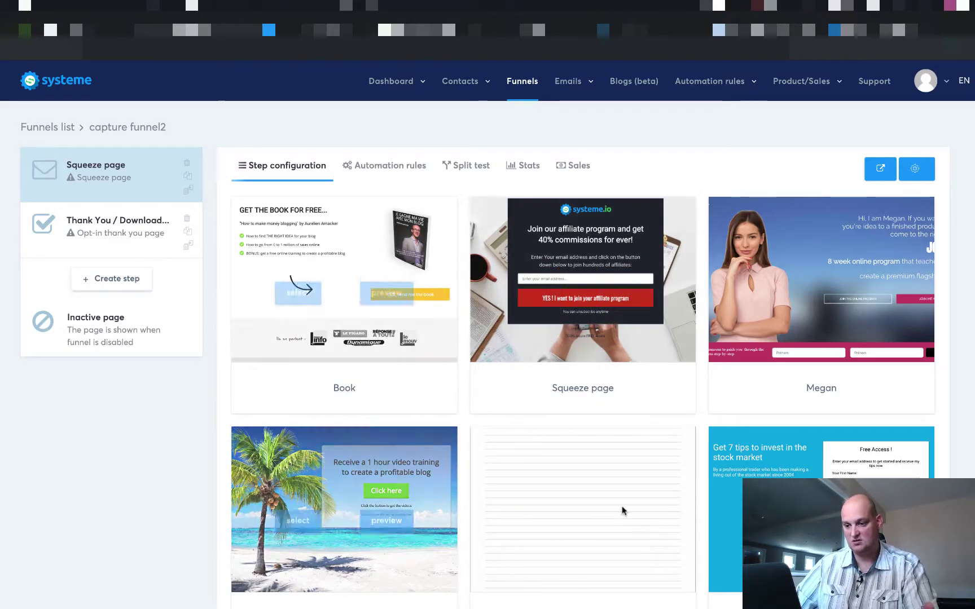
pyautogui.moveTo(814, 297)
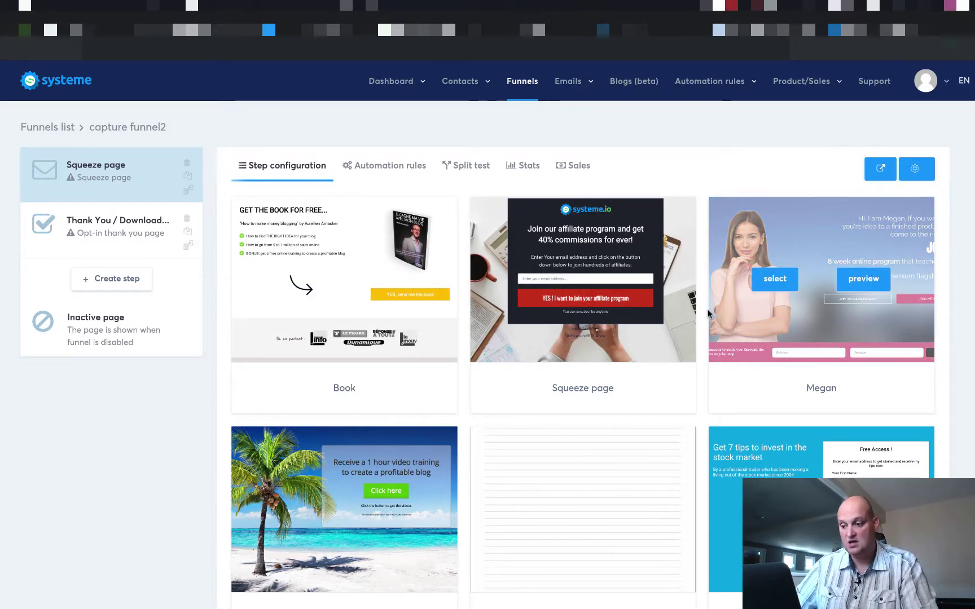
pyautogui.moveTo(582, 342)
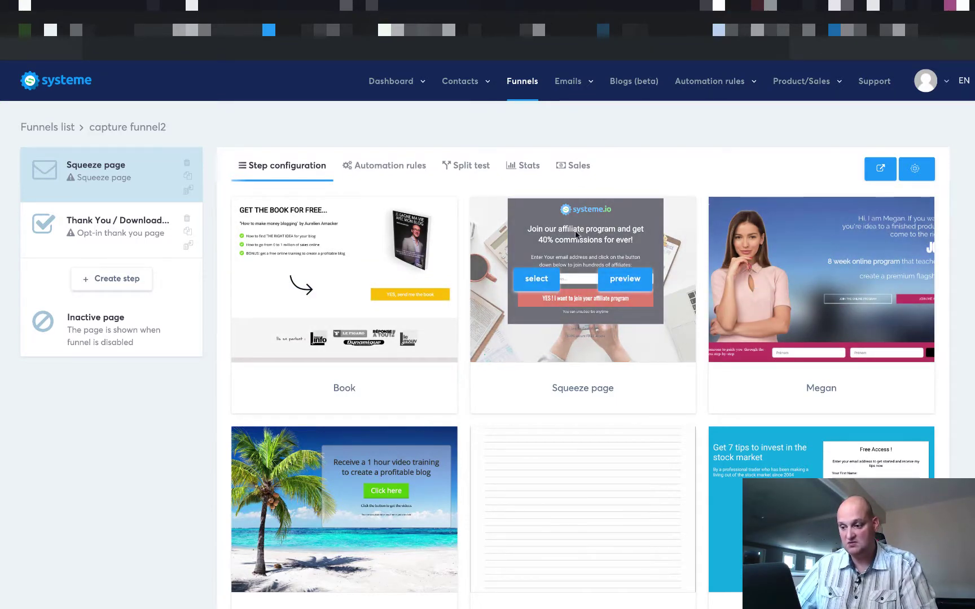
pyautogui.moveTo(743, 222)
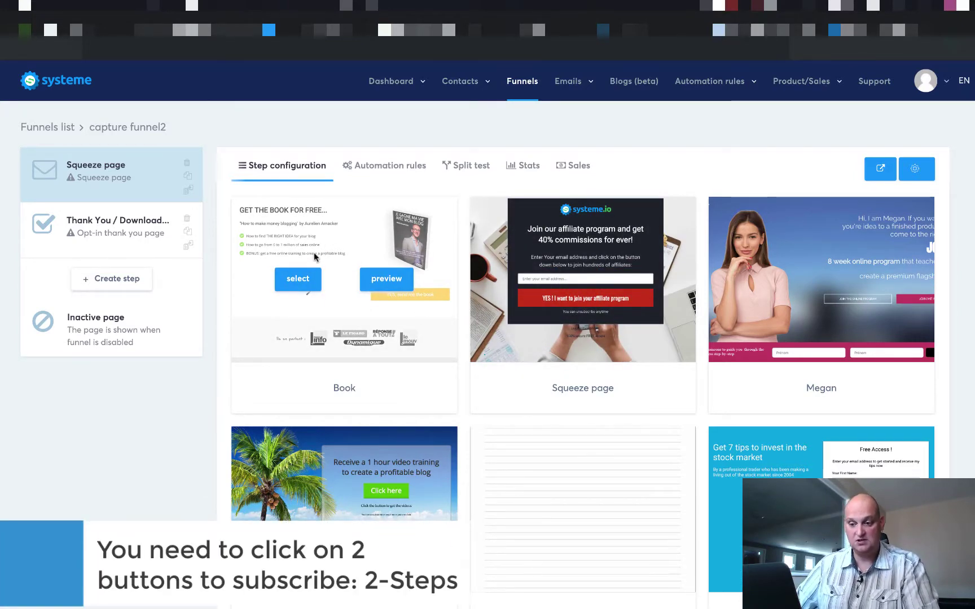
pyautogui.click(298, 278)
# - Set the squeeze page's URL path to "2step" and save the step configuration
pyautogui.write('2s')
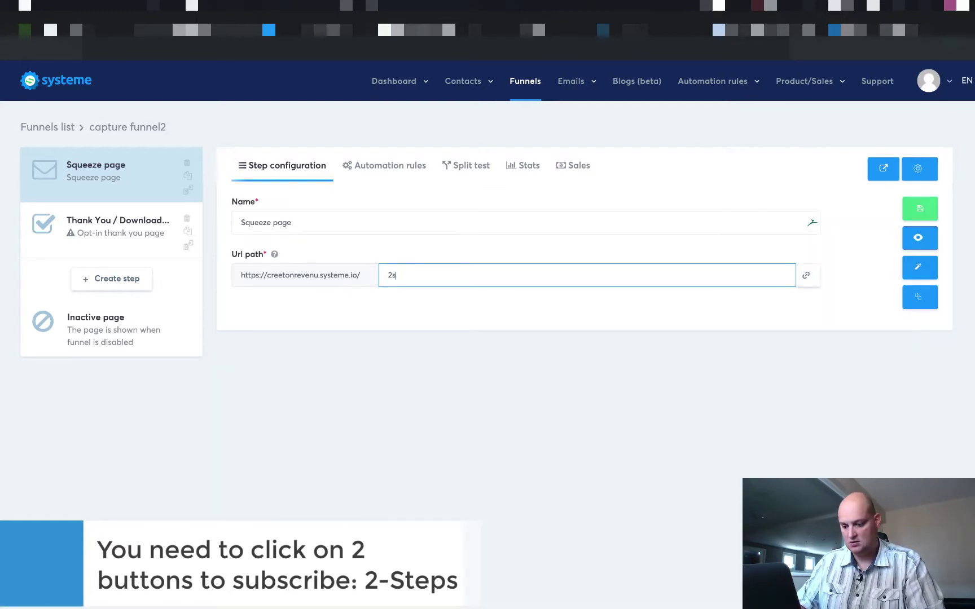
pyautogui.write('tep')
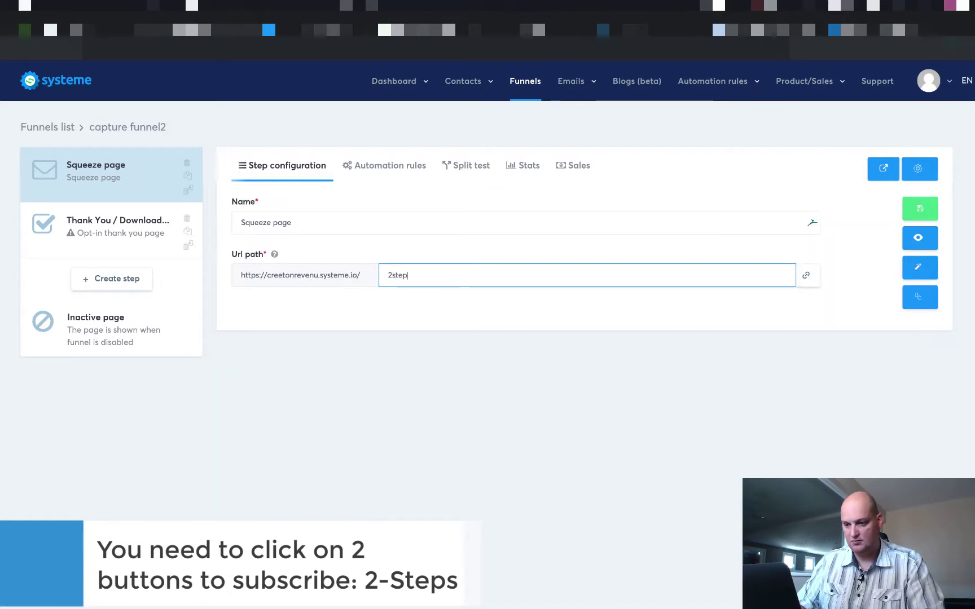
pyautogui.click(916, 212)
# - Open the book page in the editor, check the action of its "YES, send me the book" button and show Popup №1
pyautogui.click(919, 268)
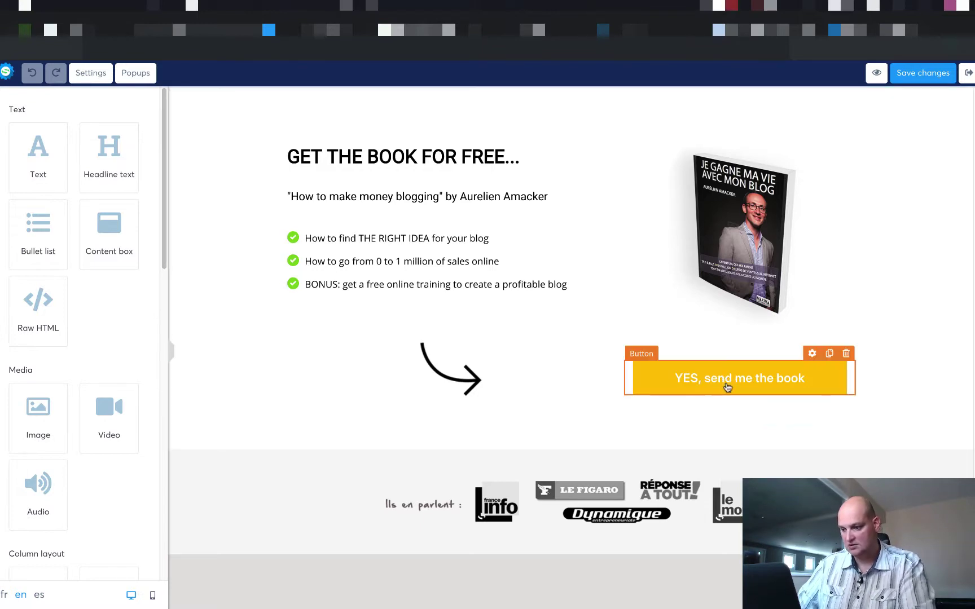
pyautogui.click(811, 353)
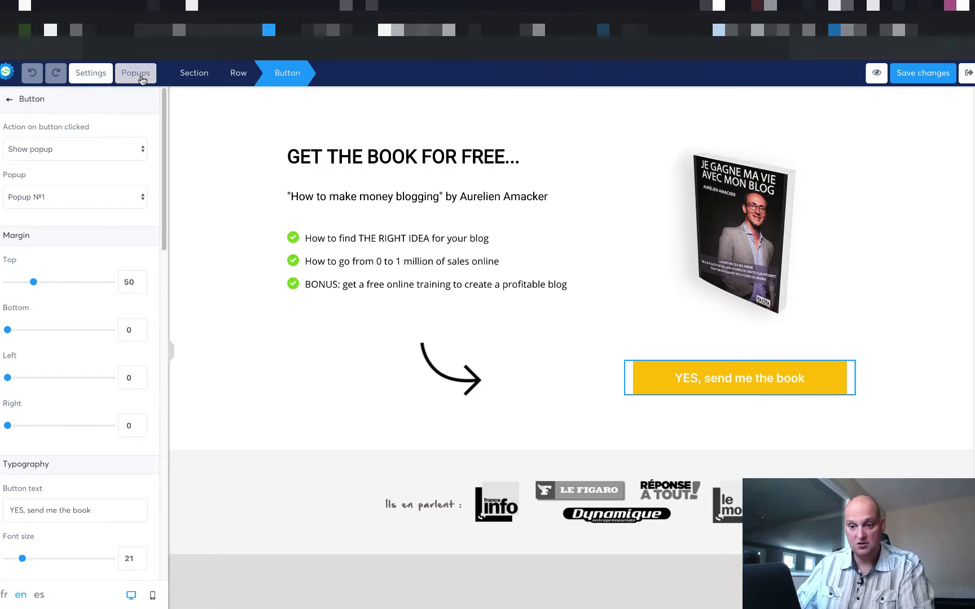
pyautogui.click(140, 74)
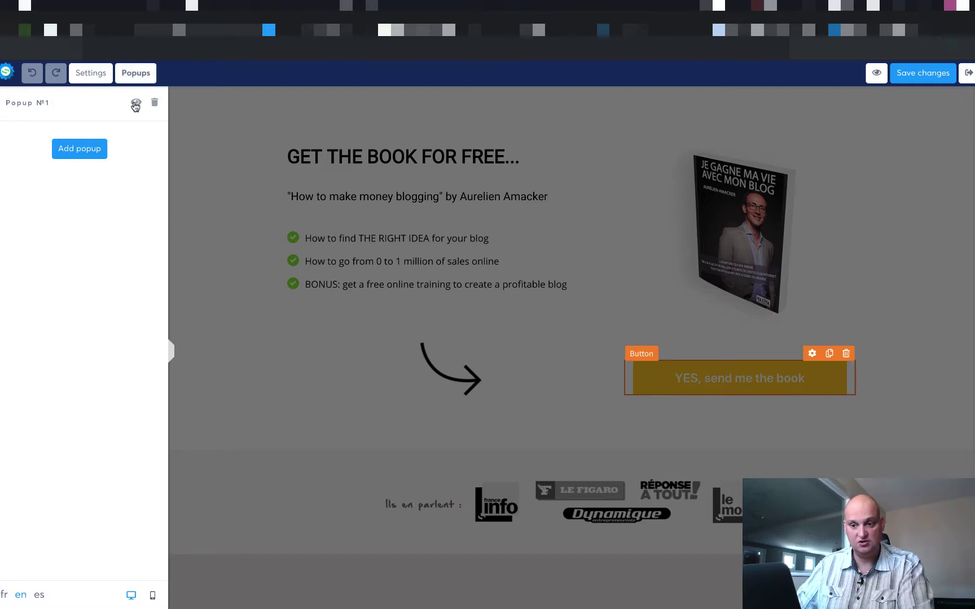
pyautogui.click(136, 103)
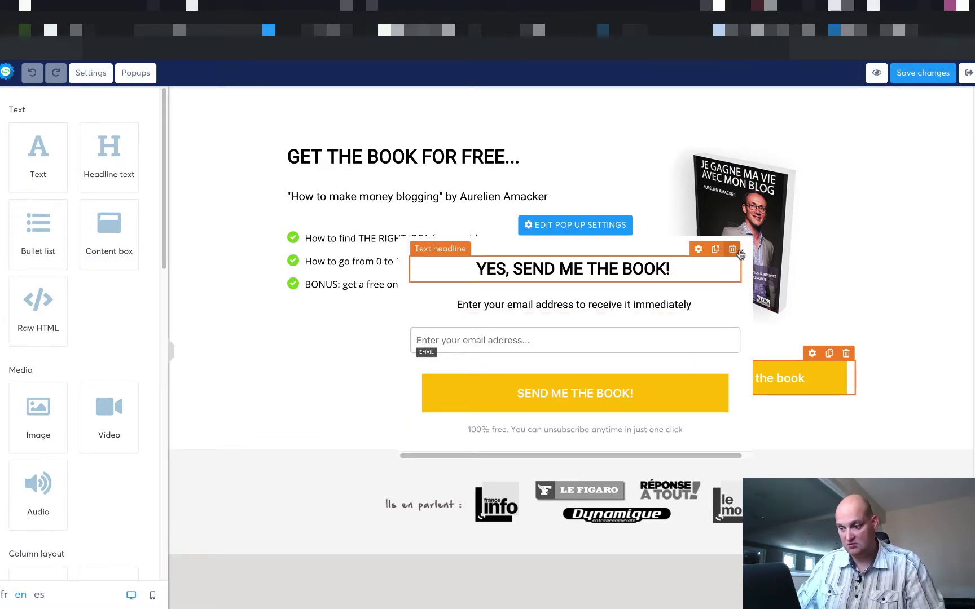
# - Inspect the settings of the email field and the SEND ME THE BOOK! button inside the popup
pyautogui.click(494, 343)
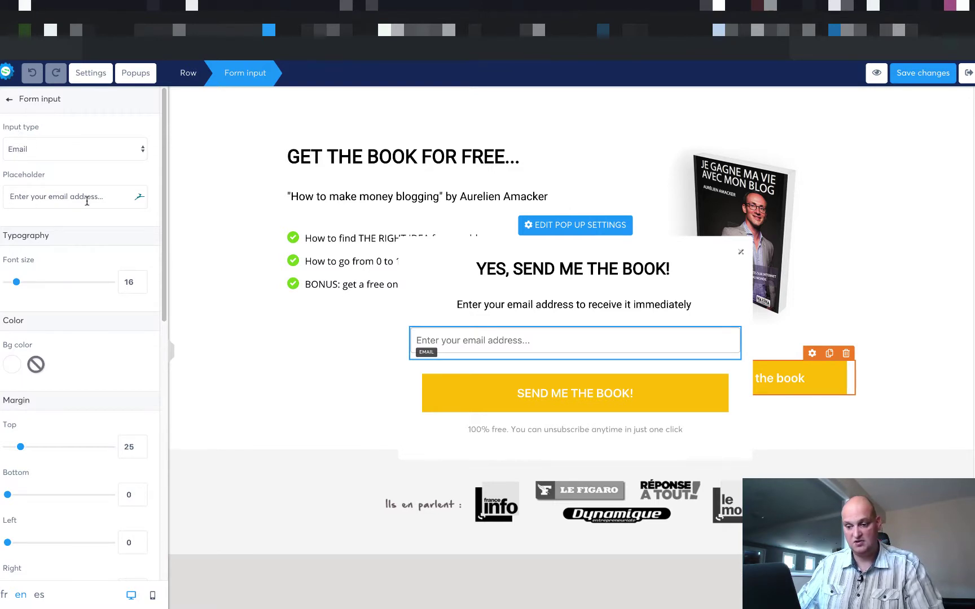
pyautogui.moveTo(613, 394)
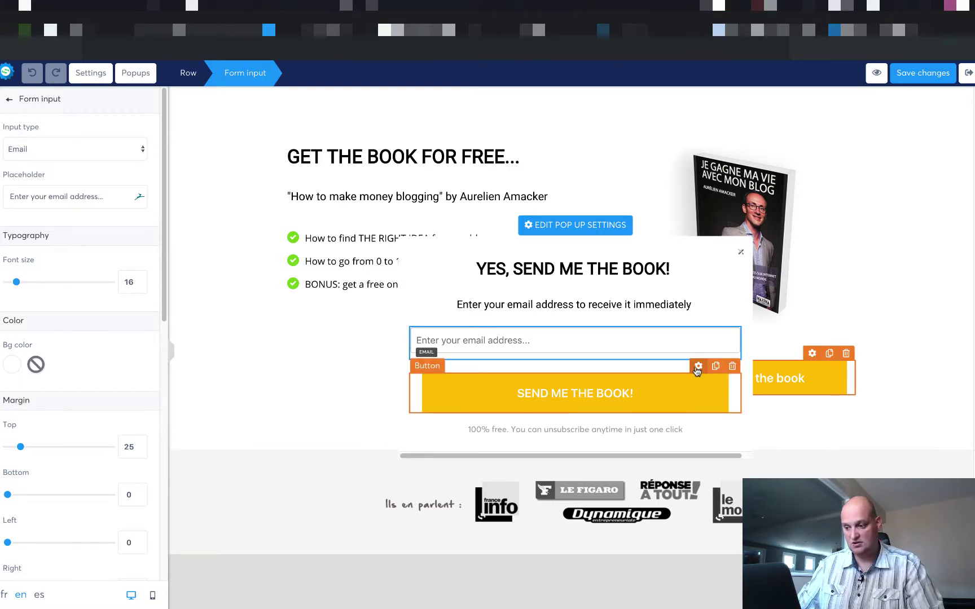
pyautogui.click(698, 366)
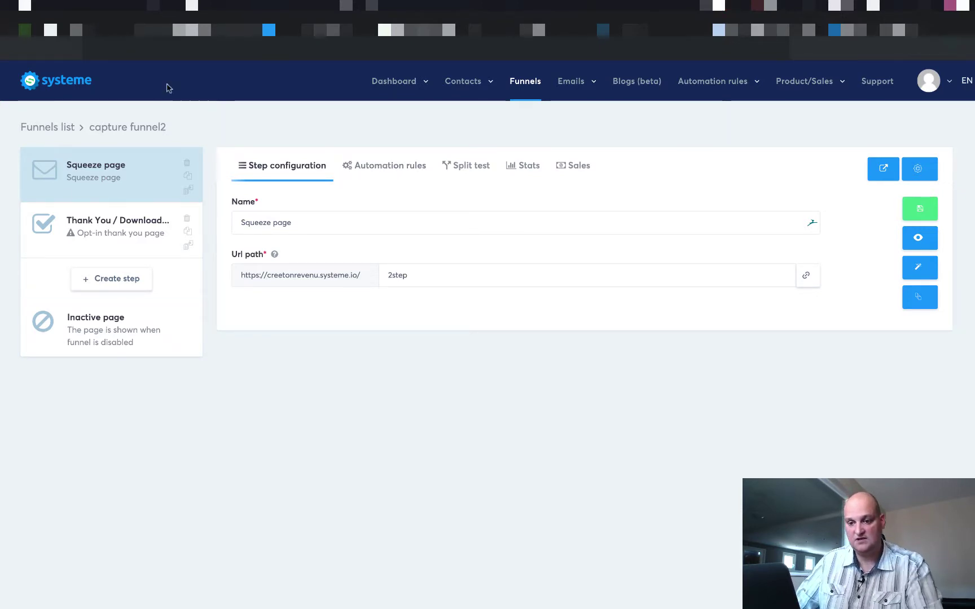
pyautogui.click(387, 170)
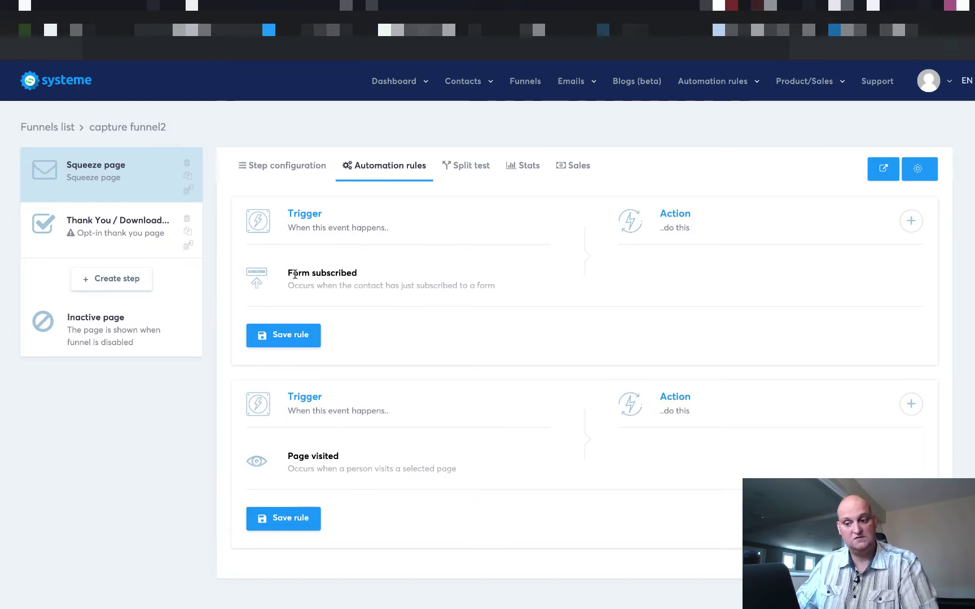
pyautogui.click(910, 221)
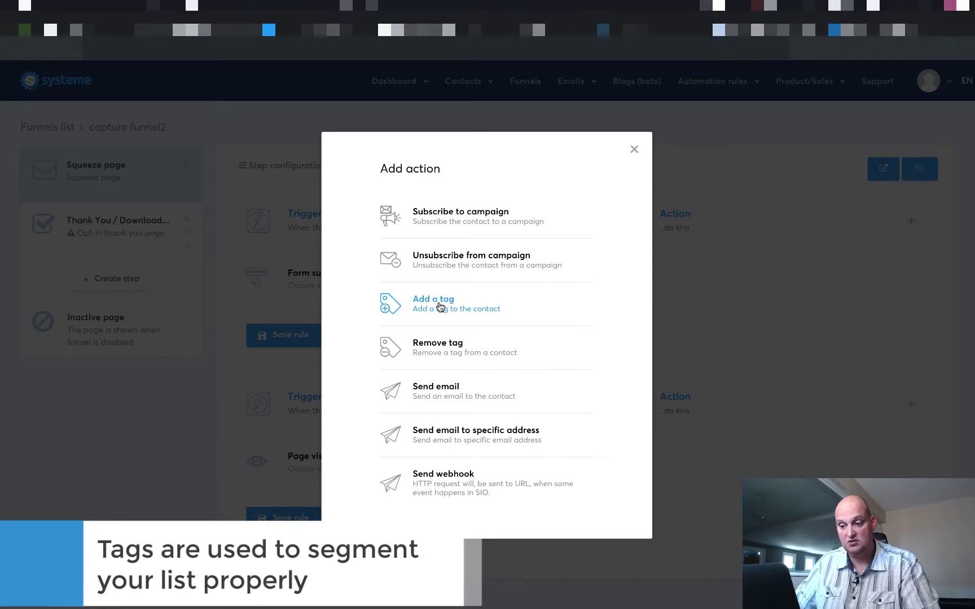
pyautogui.click(440, 307)
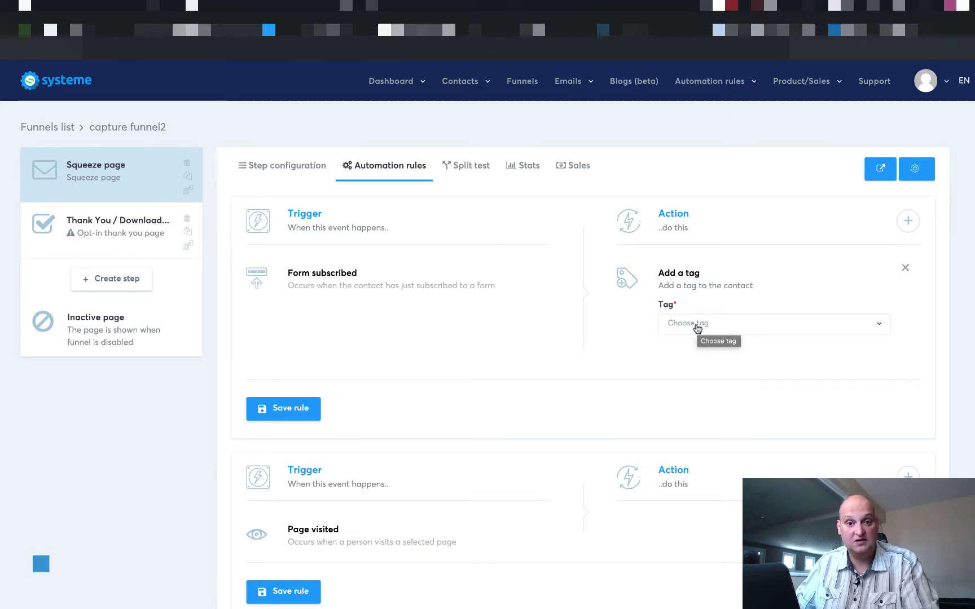
# - Create a new contact tag named "Lead" and dismiss the notification
pyautogui.moveTo(490, 85)
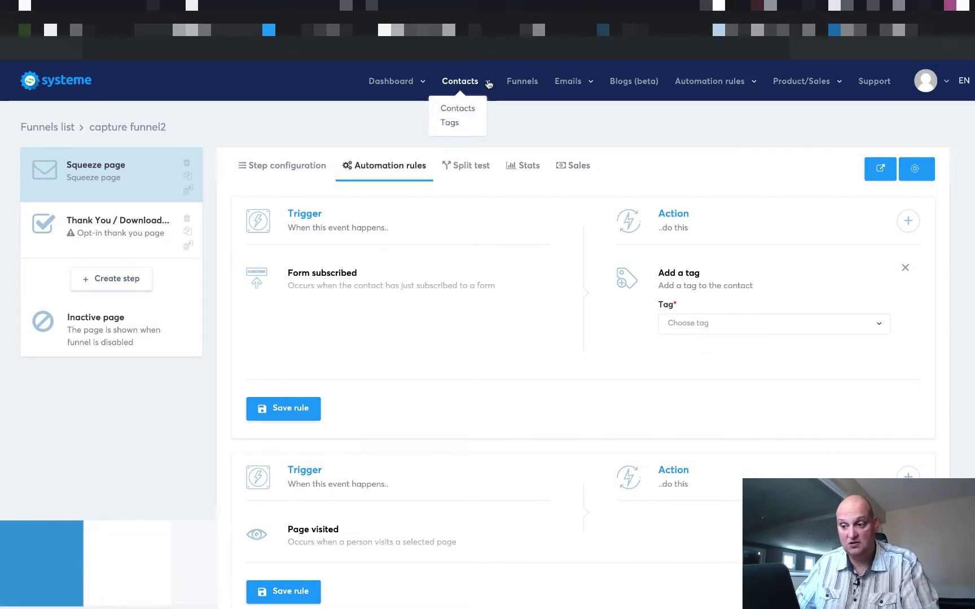
pyautogui.click(454, 124)
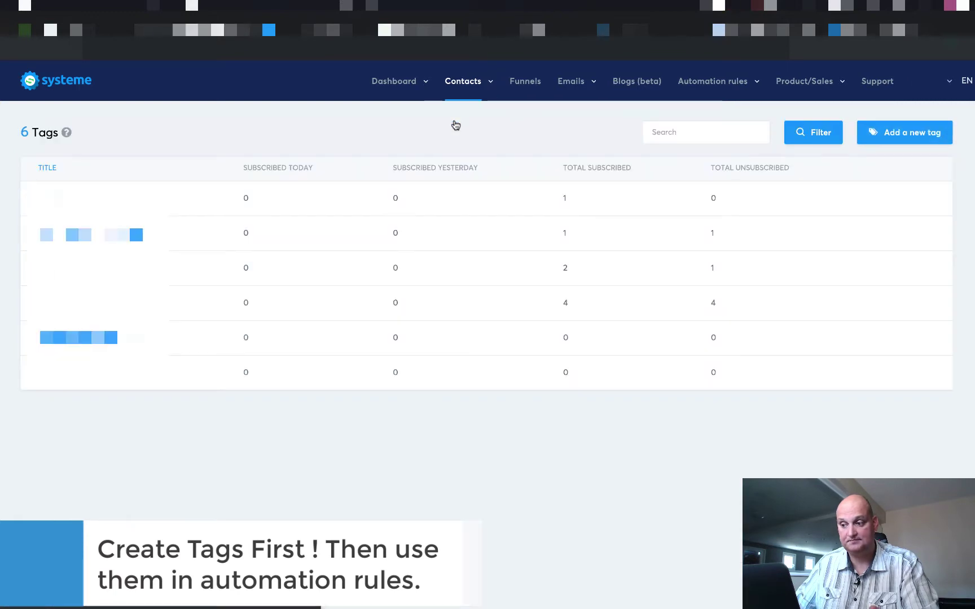
pyautogui.click(904, 135)
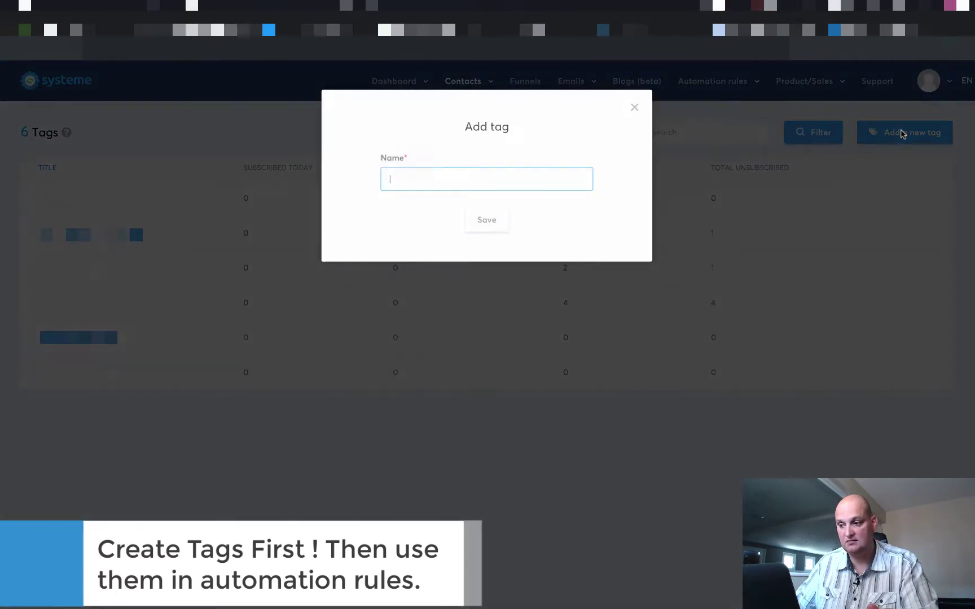
pyautogui.write('Lead')
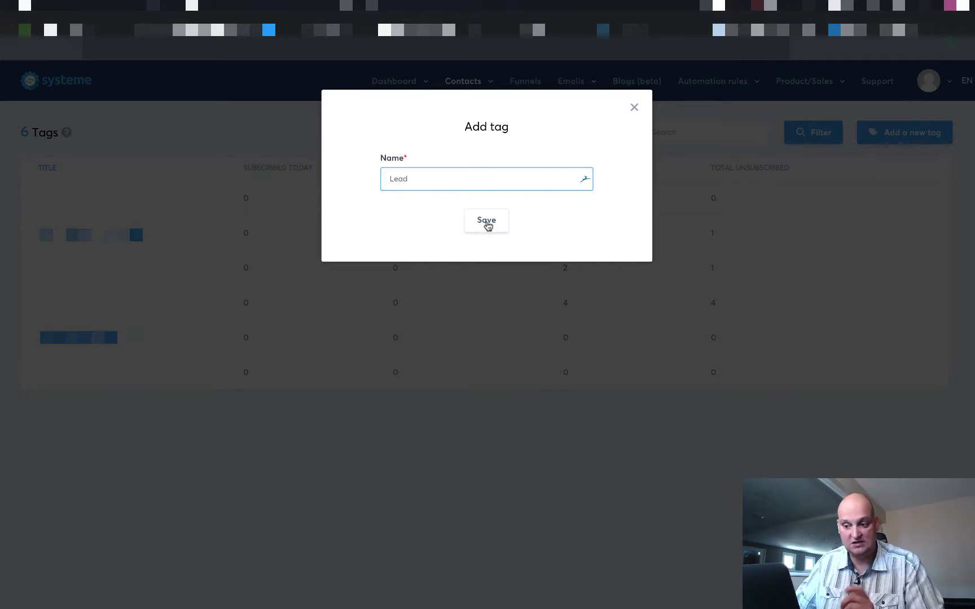
pyautogui.click(487, 221)
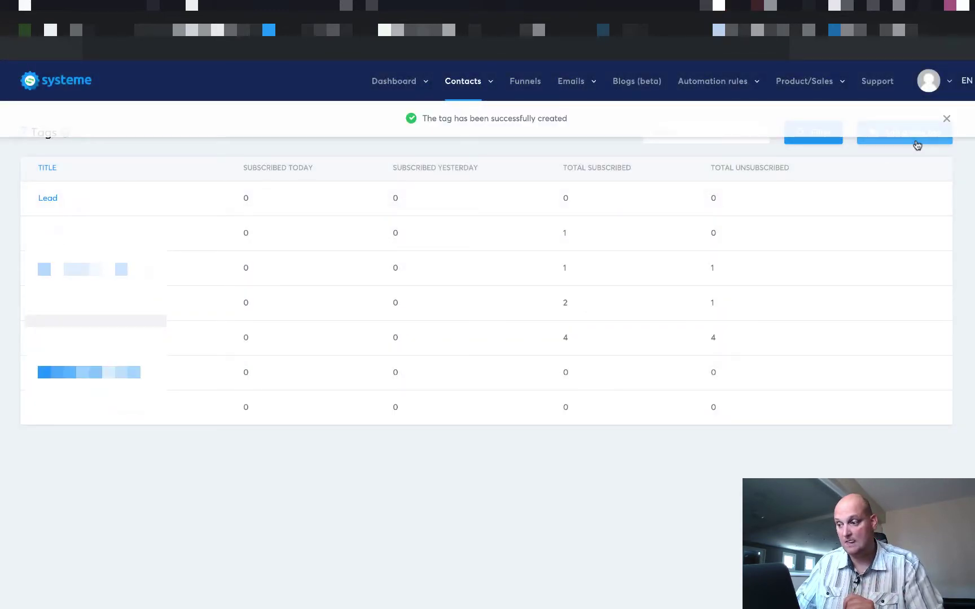
pyautogui.click(946, 118)
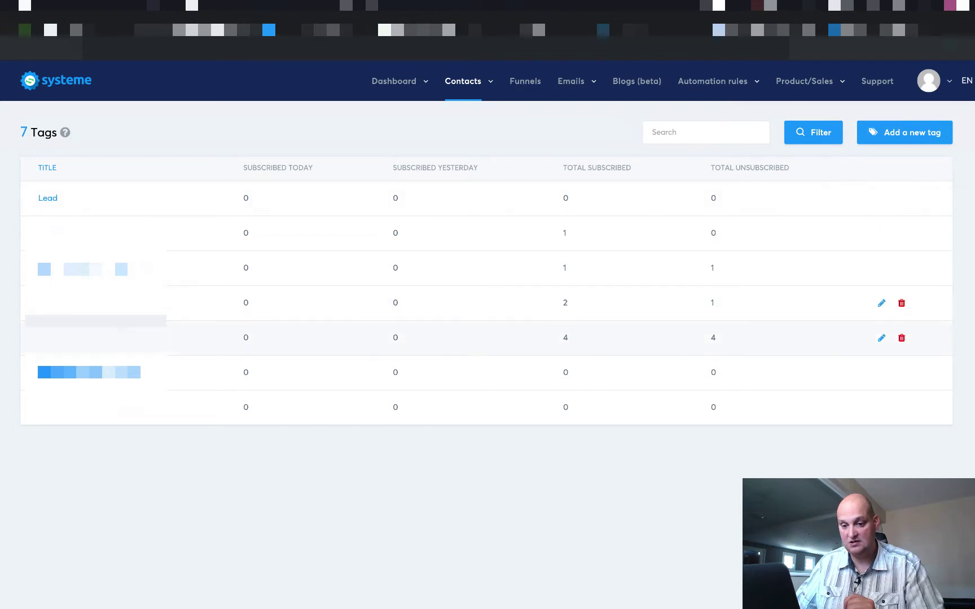
# - Create another contact tag named "From-YT-autome-sells"
pyautogui.click(892, 132)
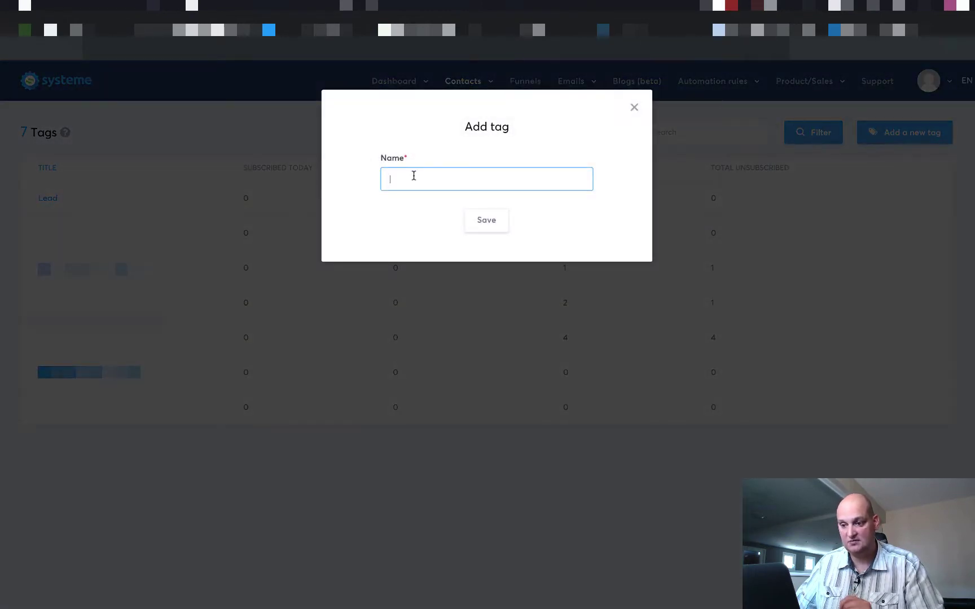
pyautogui.write('From-YT-')
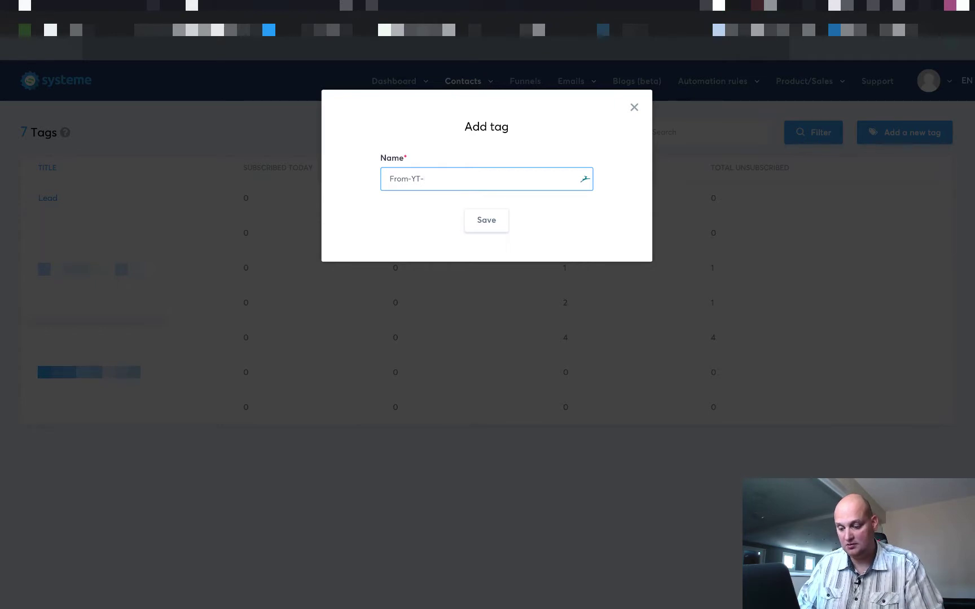
pyautogui.write('autome')
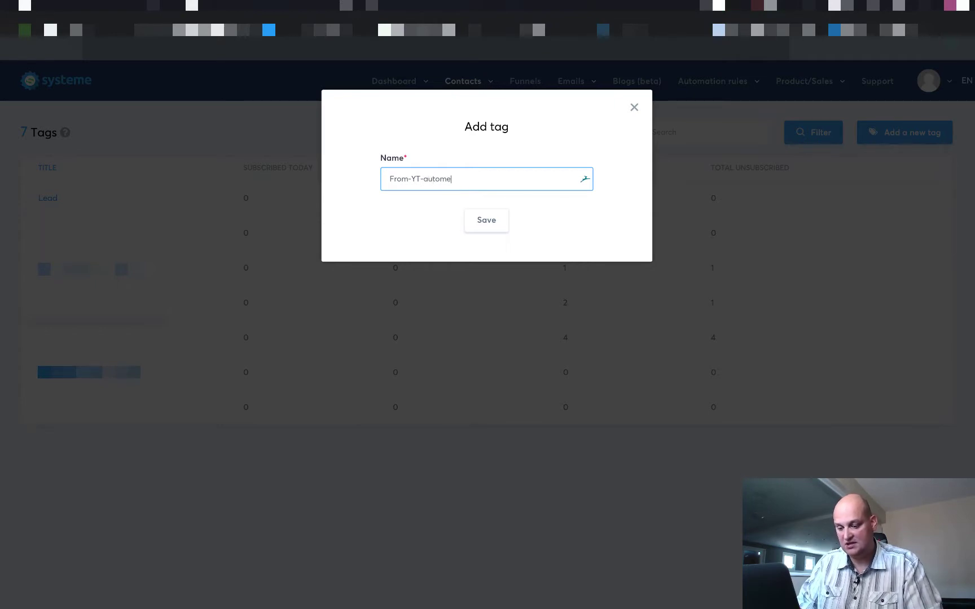
pyautogui.write('-sells')
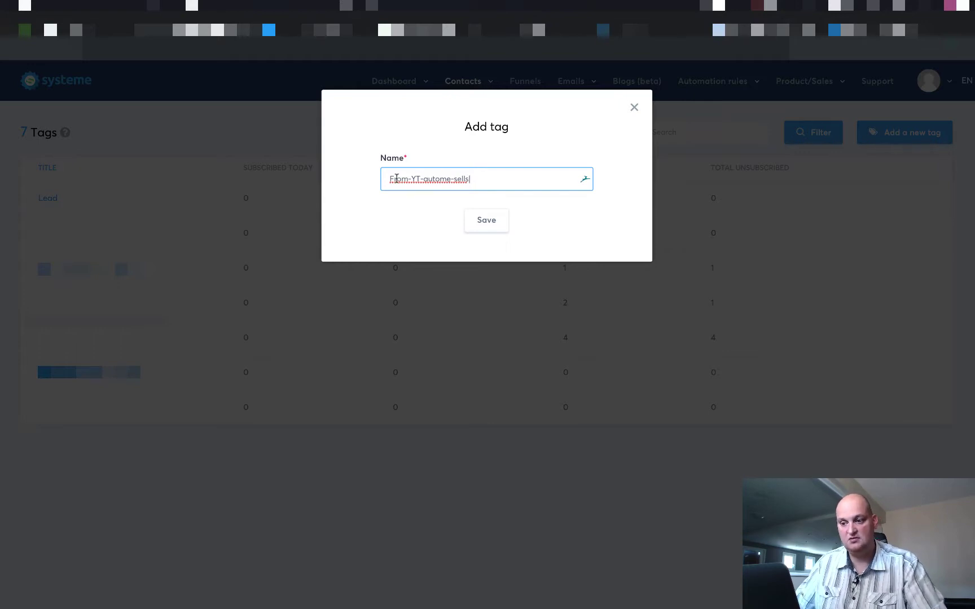
pyautogui.moveTo(390, 179); pyautogui.dragTo(470, 176)
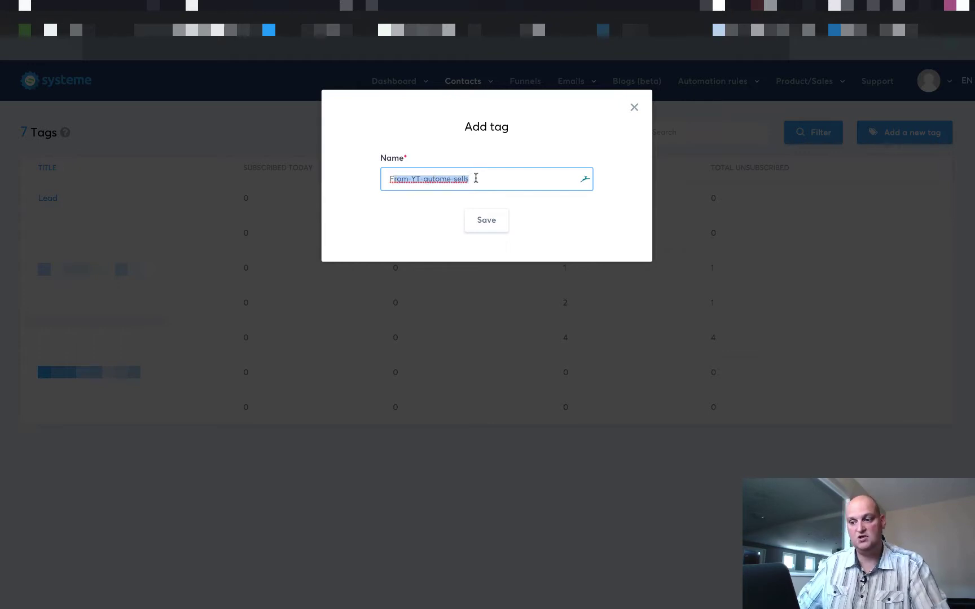
pyautogui.click(489, 226)
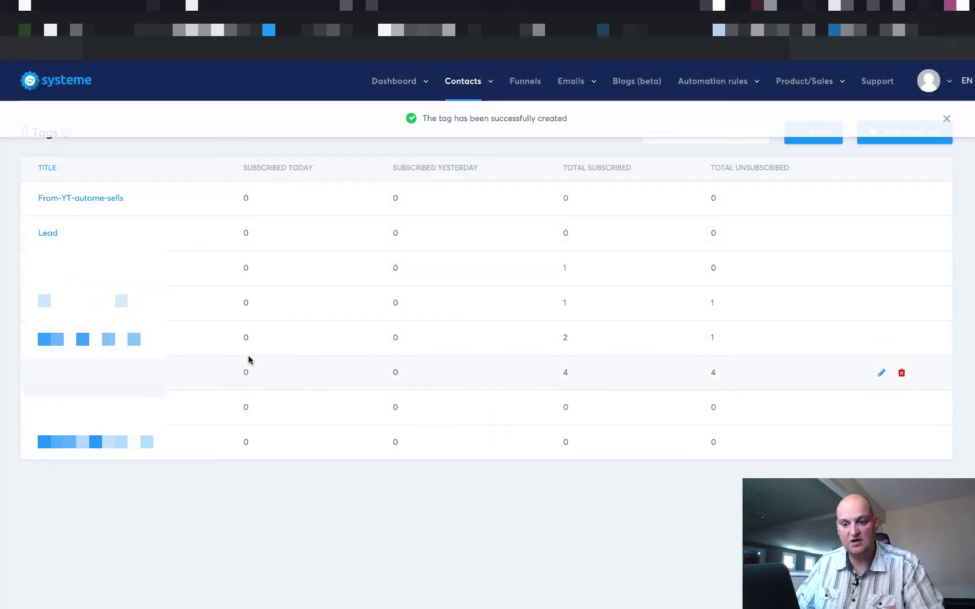
# - In the automation rules of capture funnel2's squeeze page, give the Form subscribed trigger an Add a tag action with the tag "Lead"
pyautogui.click(525, 84)
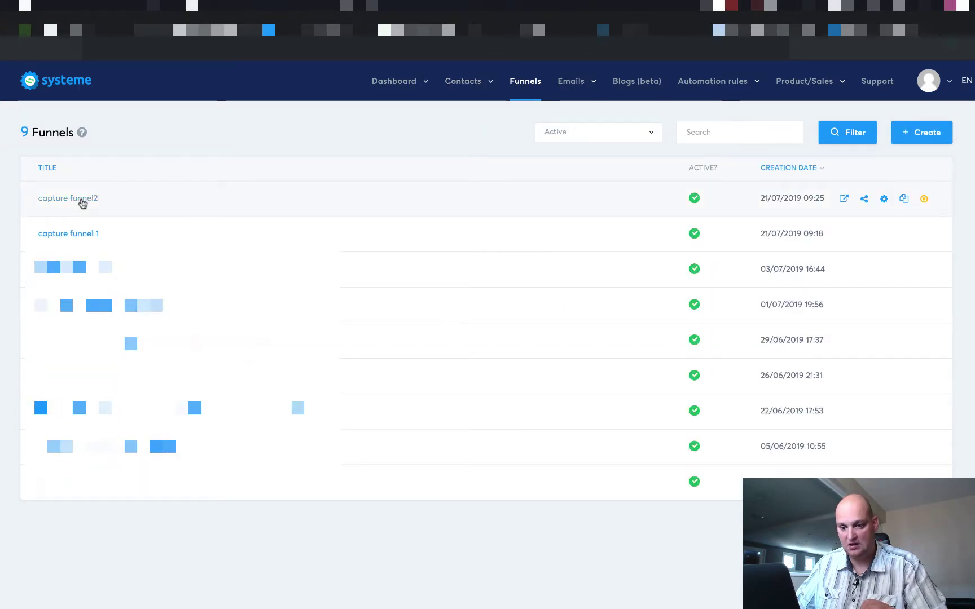
pyautogui.click(70, 199)
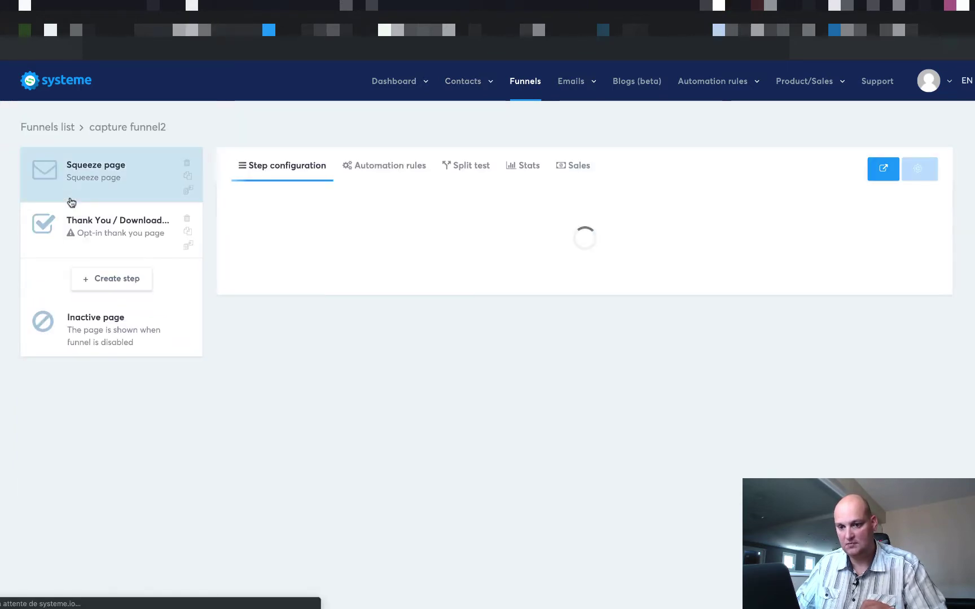
pyautogui.click(379, 169)
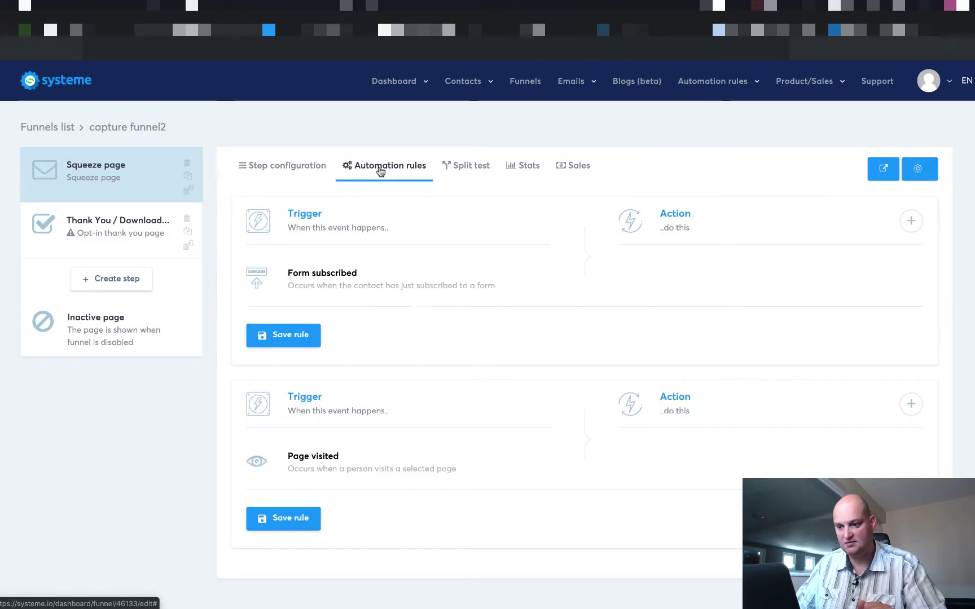
pyautogui.click(911, 220)
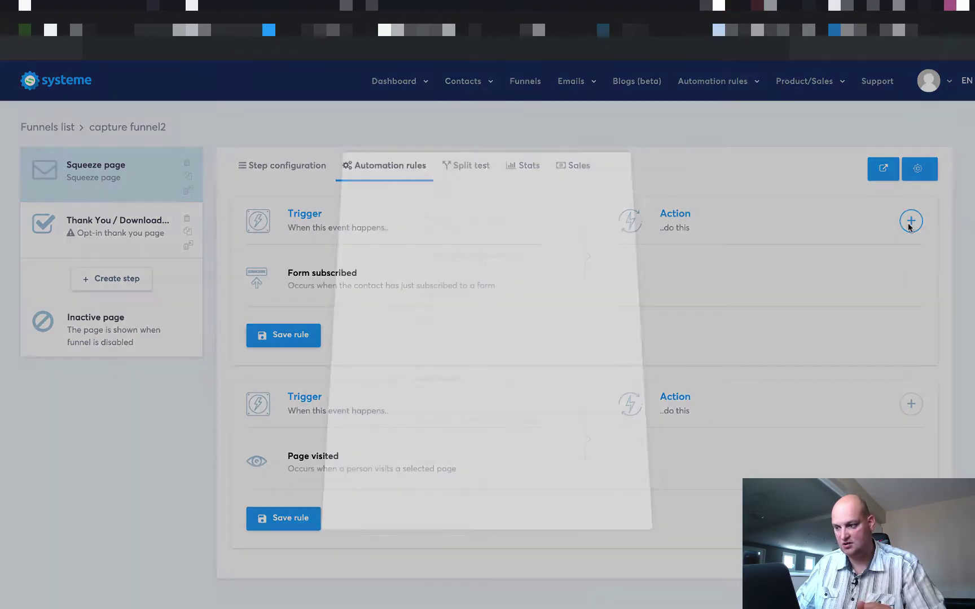
pyautogui.click(435, 305)
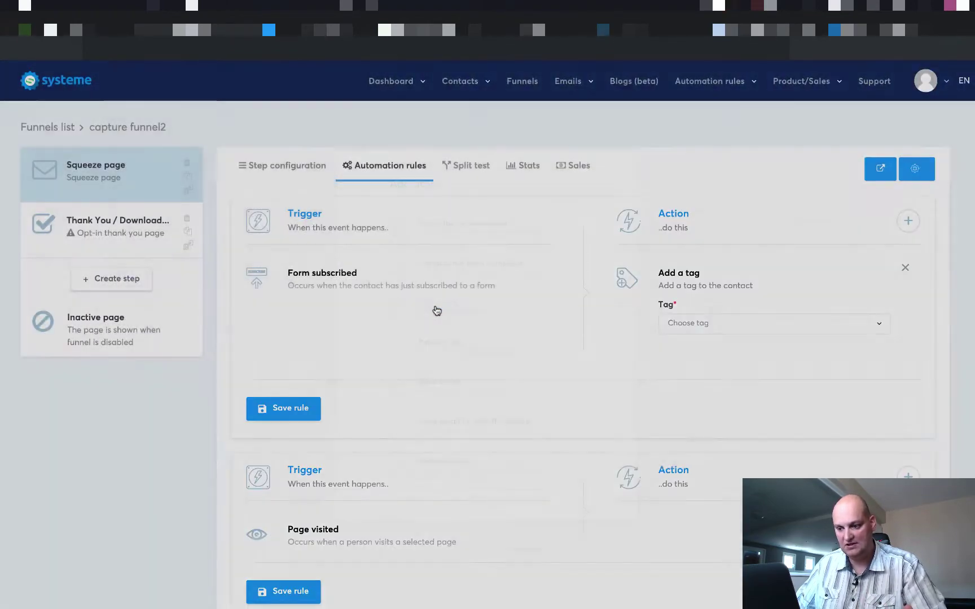
pyautogui.click(741, 333)
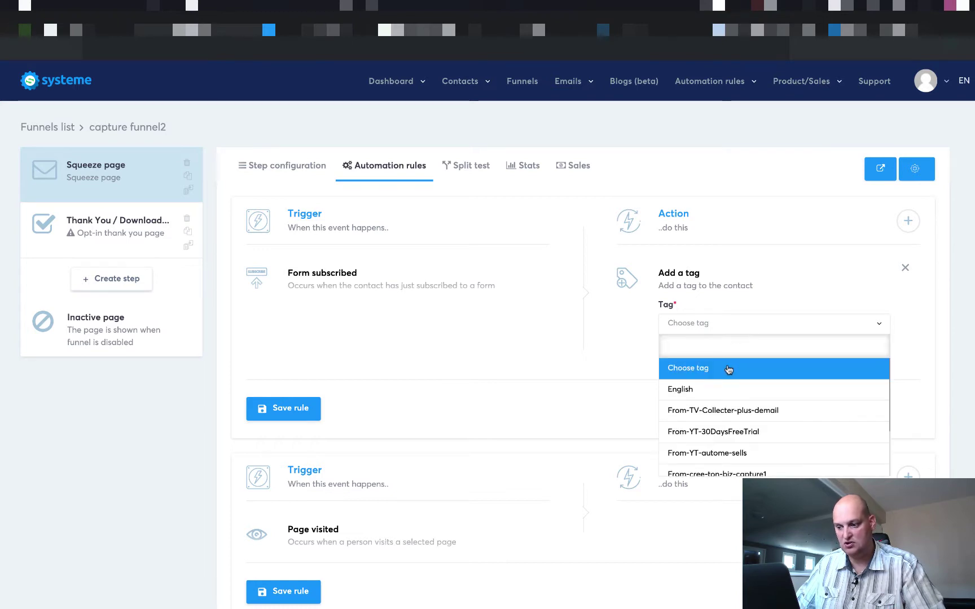
pyautogui.scroll(-2, 725, 439)
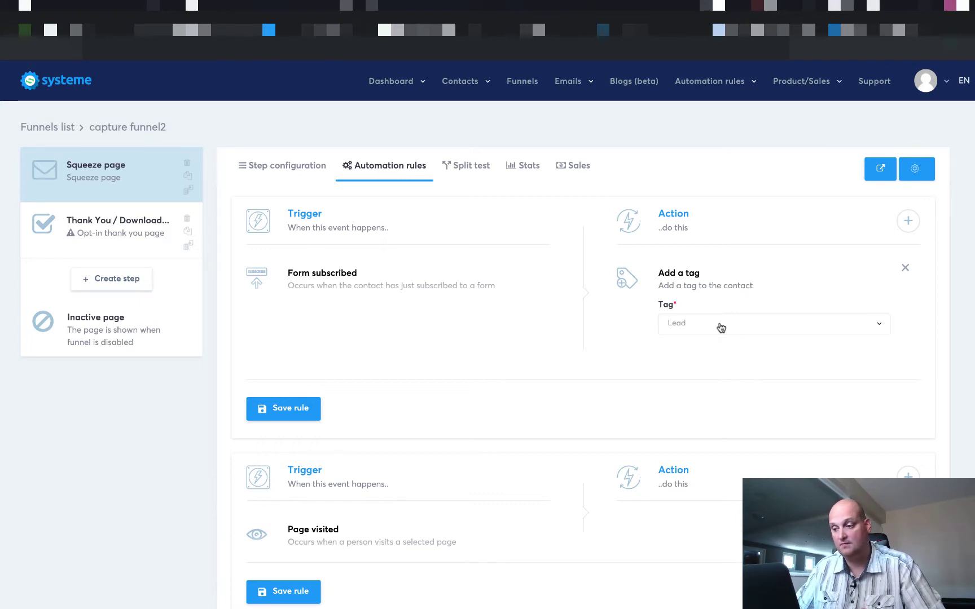
# - Add a second Add a tag action with "From-YT-autome-sells" to the Form subscribed rule and save the rule
pyautogui.click(911, 223)
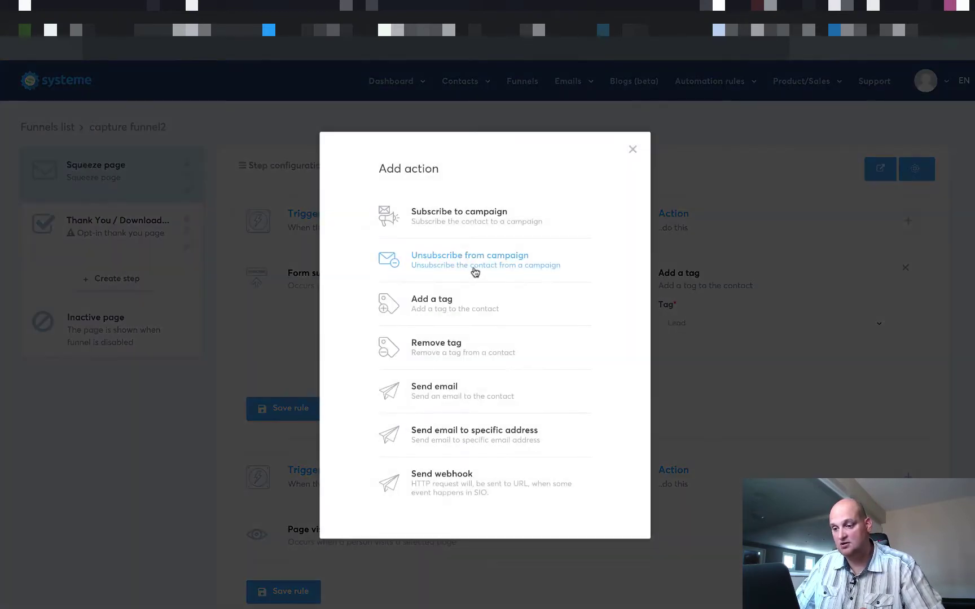
pyautogui.click(435, 309)
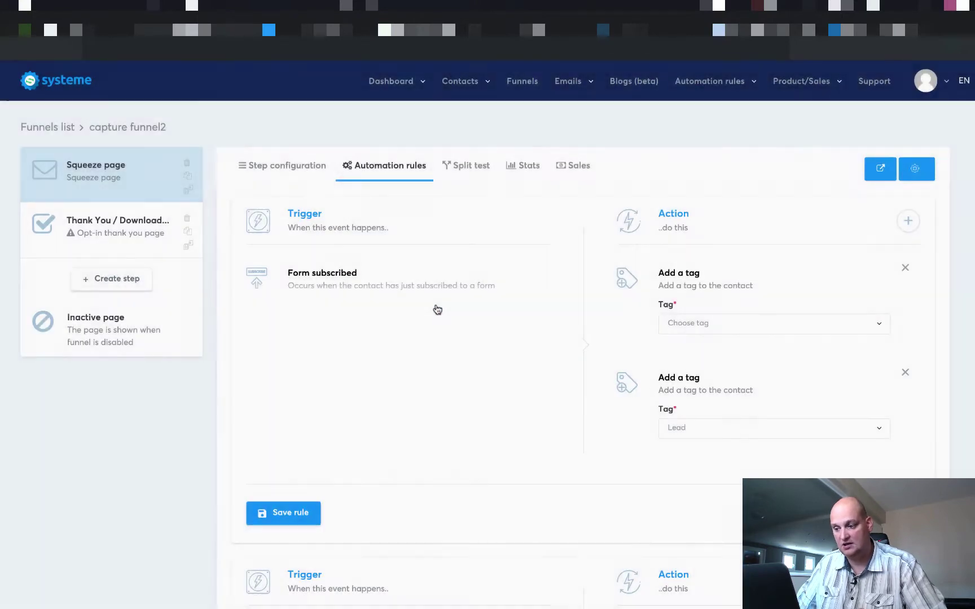
pyautogui.click(718, 324)
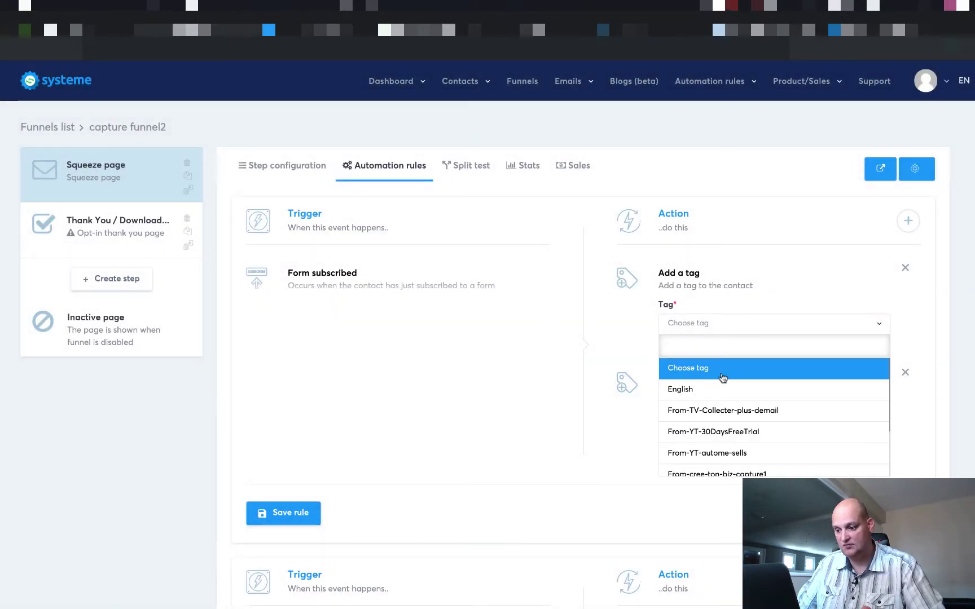
pyautogui.scroll(-1, 755, 417)
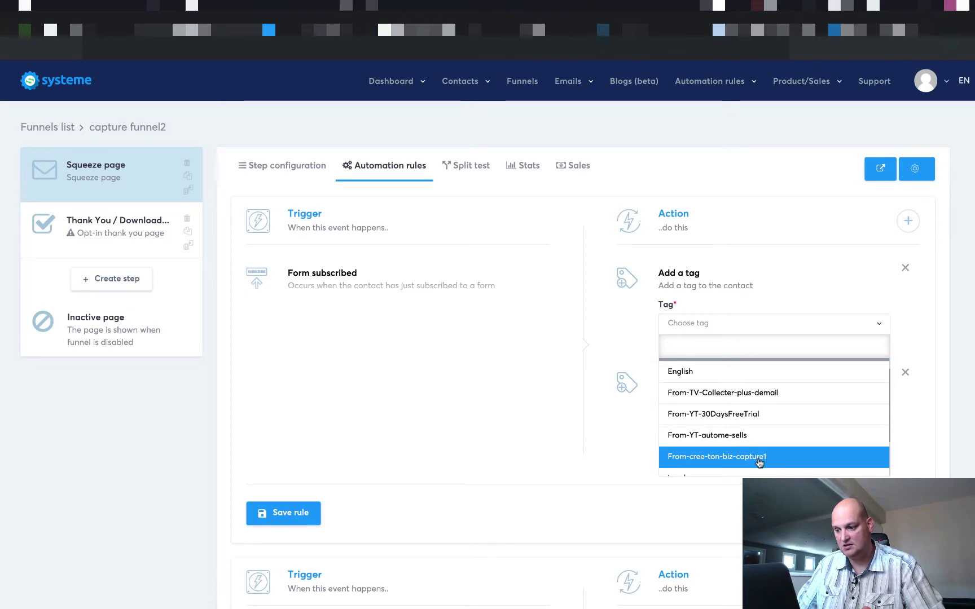
pyautogui.click(721, 442)
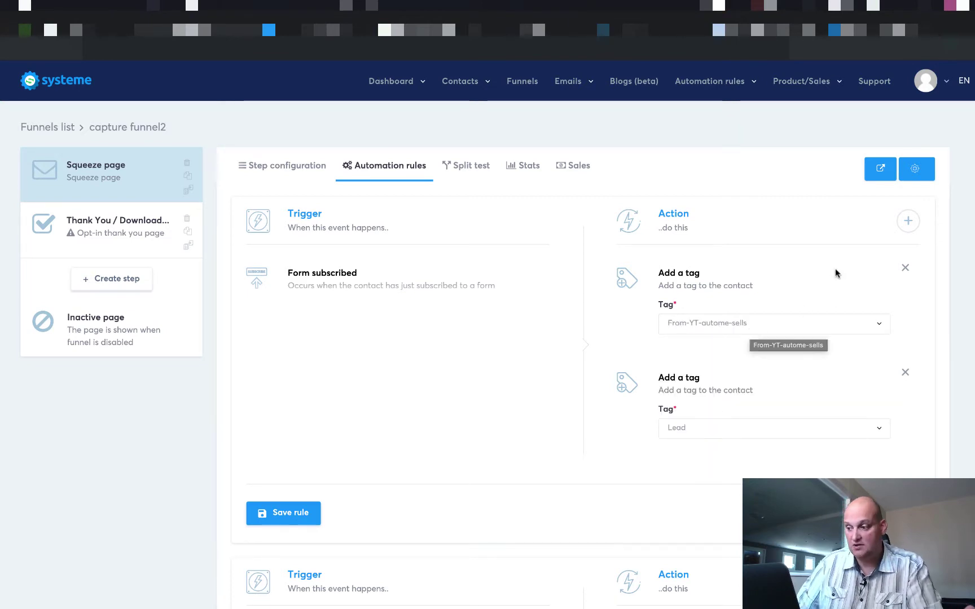
pyautogui.click(280, 515)
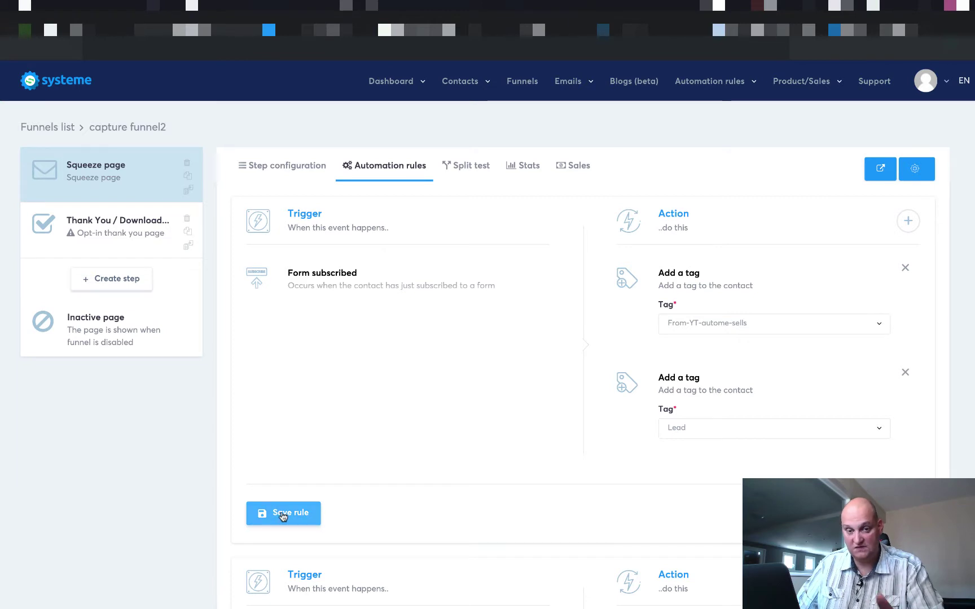
pyautogui.click(291, 518)
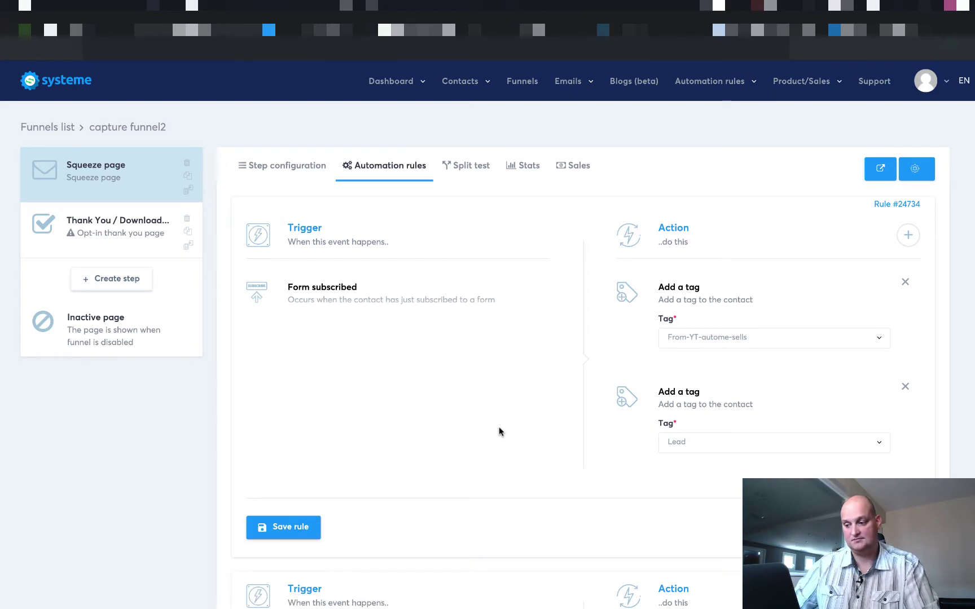
# - Add a Subscribe to campaign action with the campaign "EN-30-Days-Free-trial" to the Form subscribed rule and save it
pyautogui.click(908, 234)
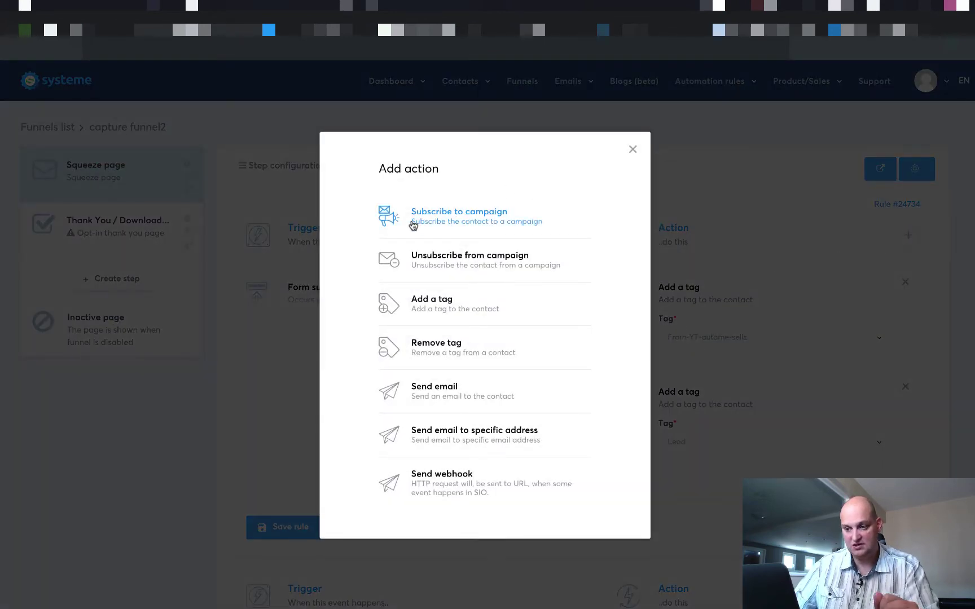
pyautogui.click(434, 221)
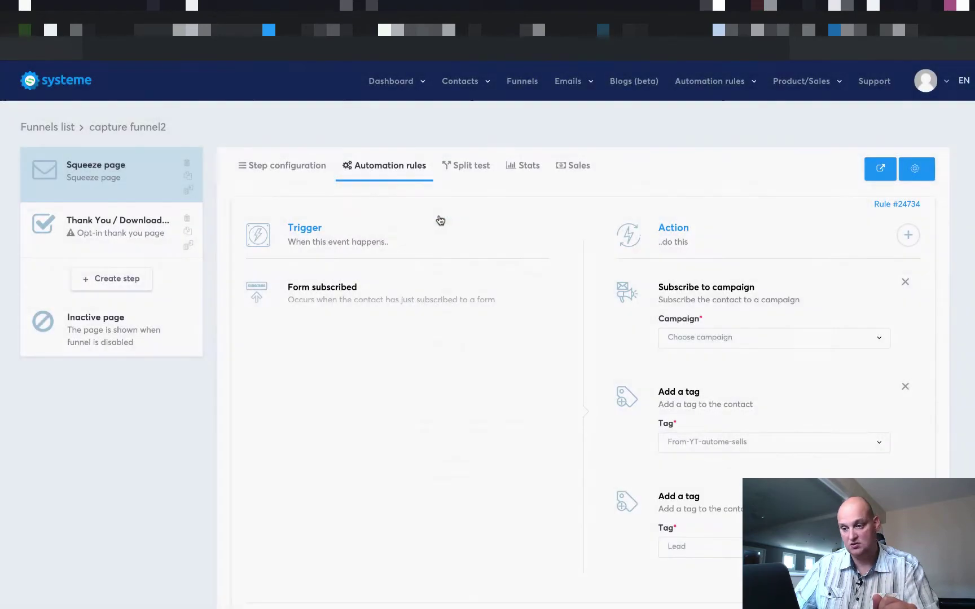
pyautogui.click(763, 340)
pyautogui.click(746, 379)
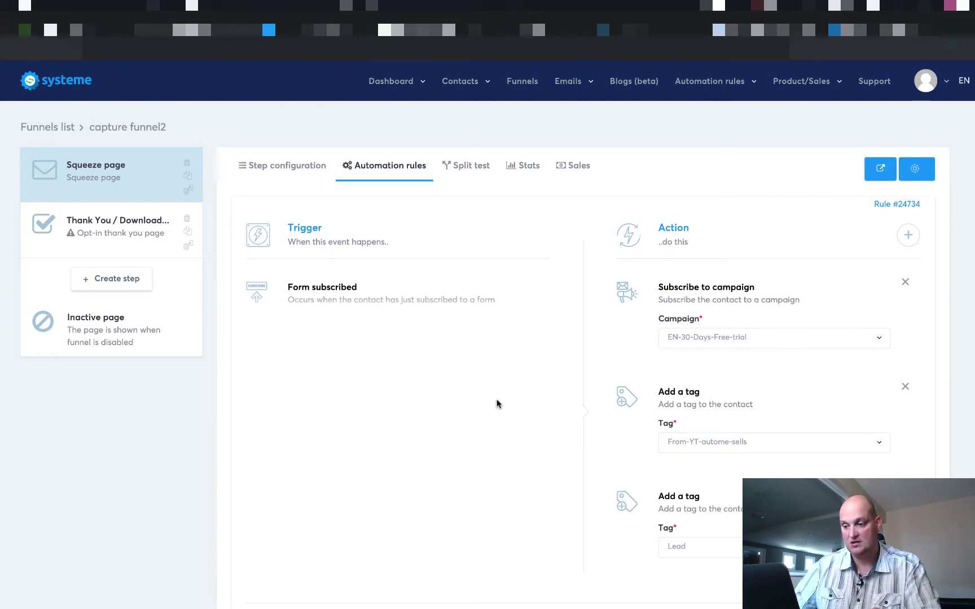
pyautogui.scroll(-2, 495, 403)
pyautogui.click(297, 548)
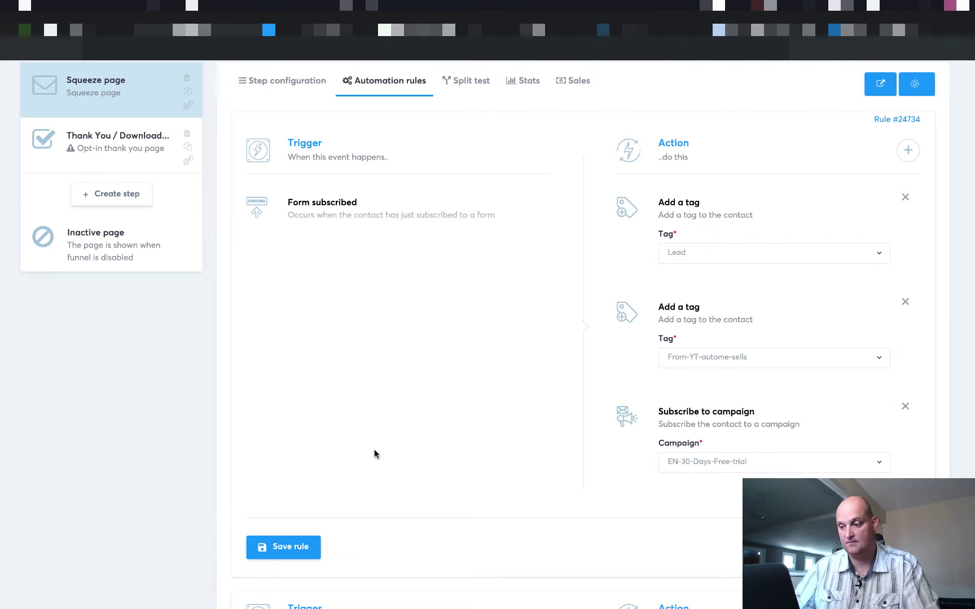
pyautogui.scroll(2, 378, 397)
pyautogui.scroll(-5, 433, 405)
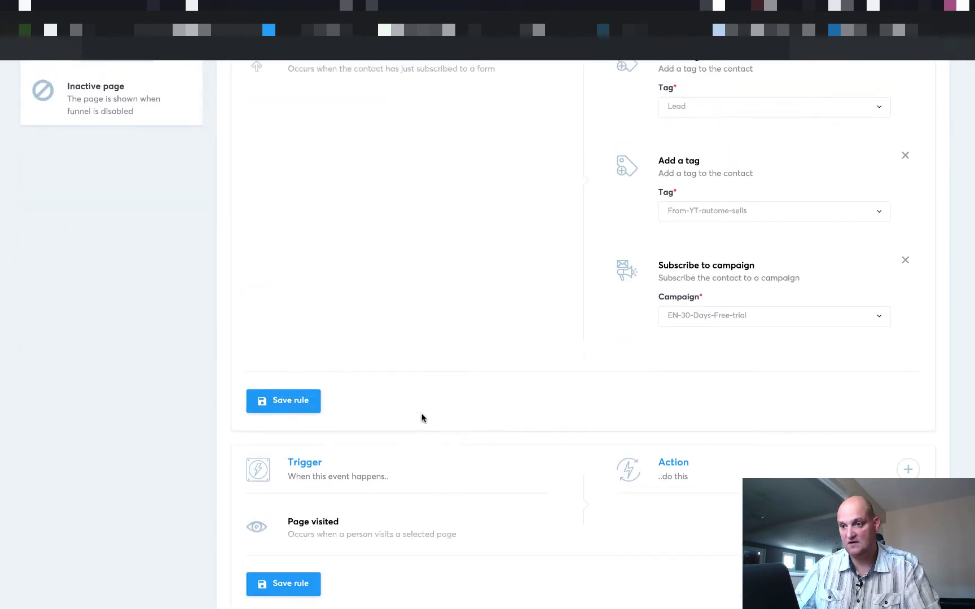
pyautogui.scroll(4, 422, 418)
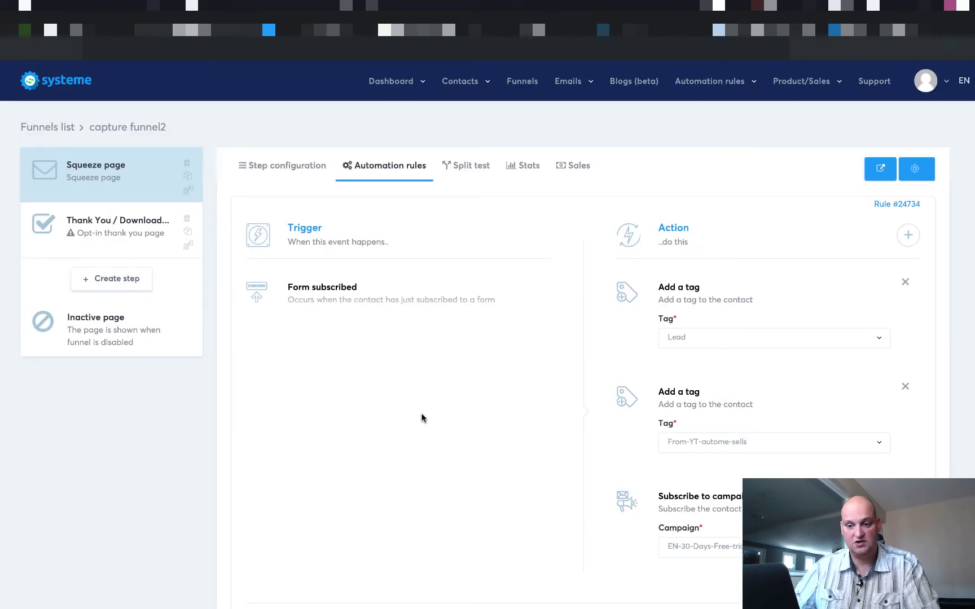
# - Choose the "Opt-in thank you page" template for the Thank You / Download Page step of capture funnel2
pyautogui.click(134, 229)
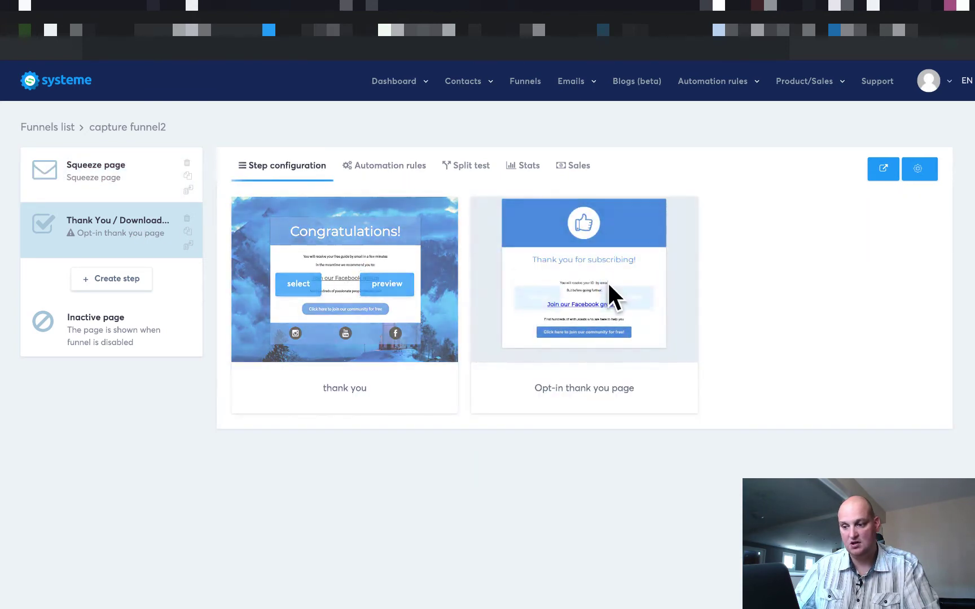
pyautogui.moveTo(263, 300)
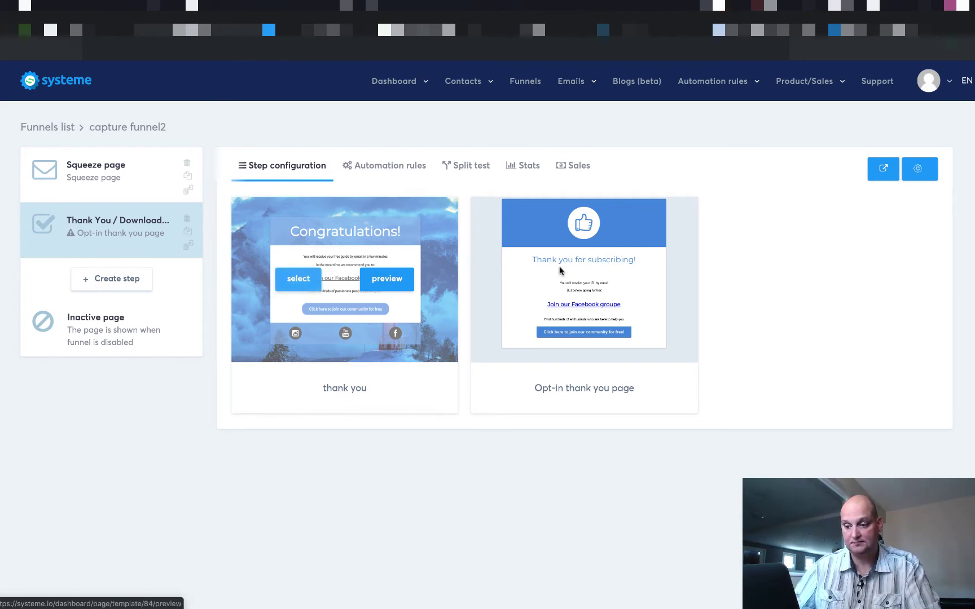
pyautogui.click(539, 282)
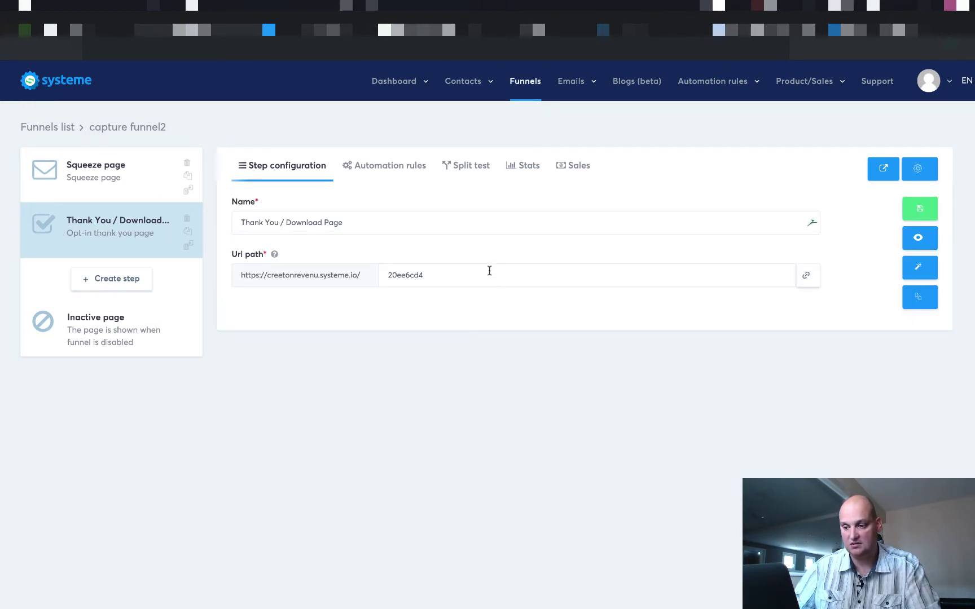
# - Set the thank-you step's URL path to "thanksyoupage1" and save the funnel step
pyautogui.moveTo(428, 275); pyautogui.dragTo(378, 275)
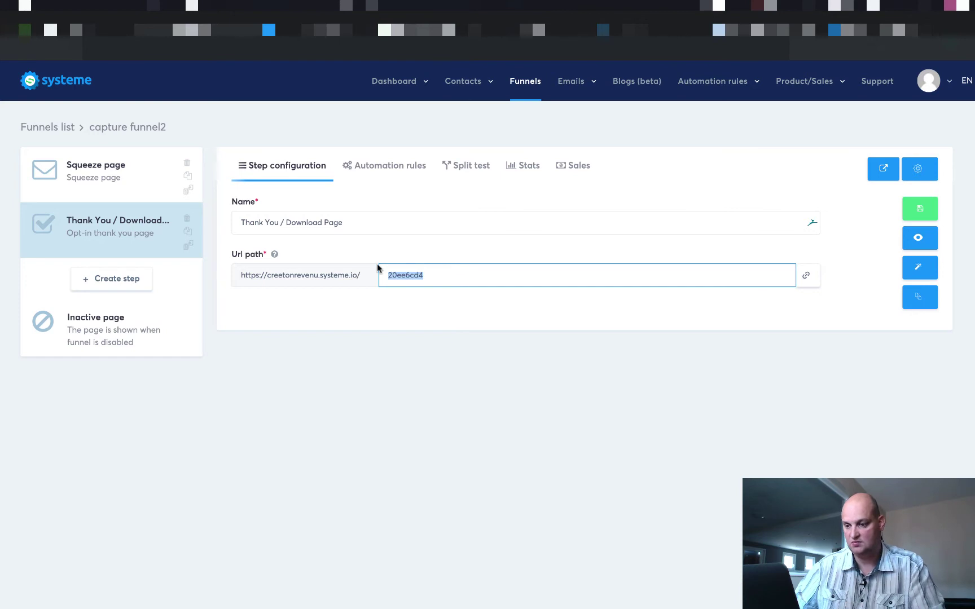
pyautogui.write('thanksyou')
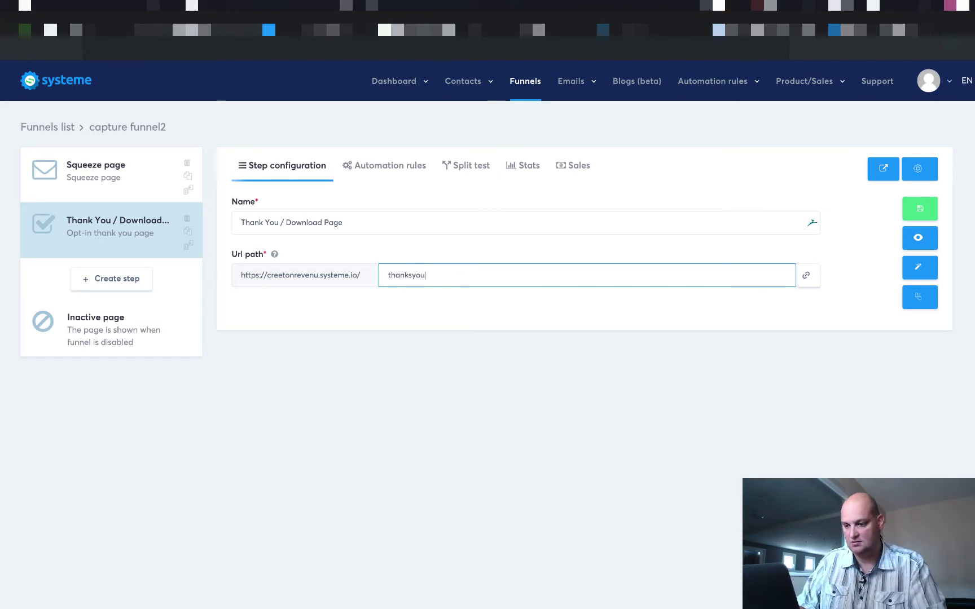
pyautogui.write('page1')
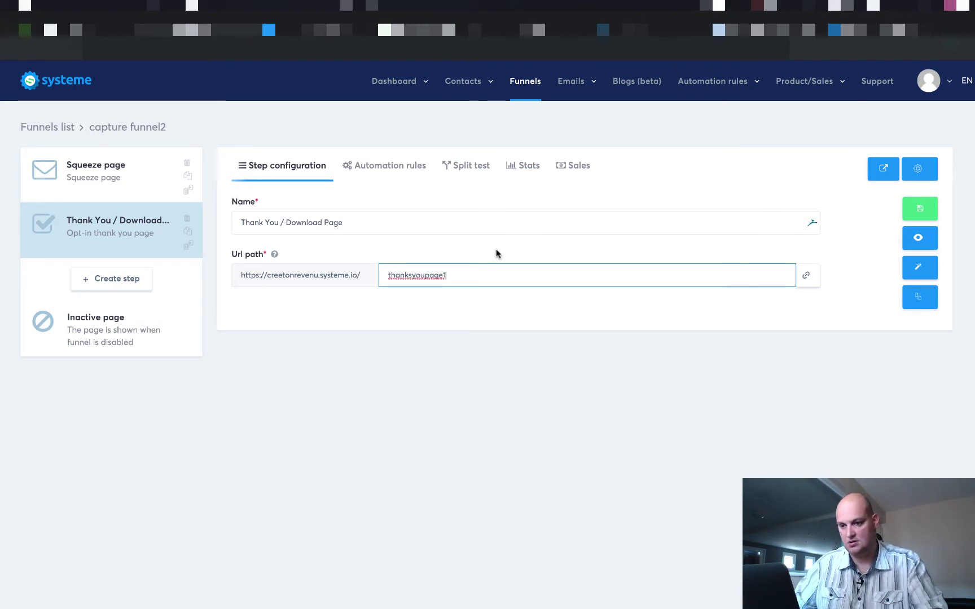
pyautogui.click(919, 207)
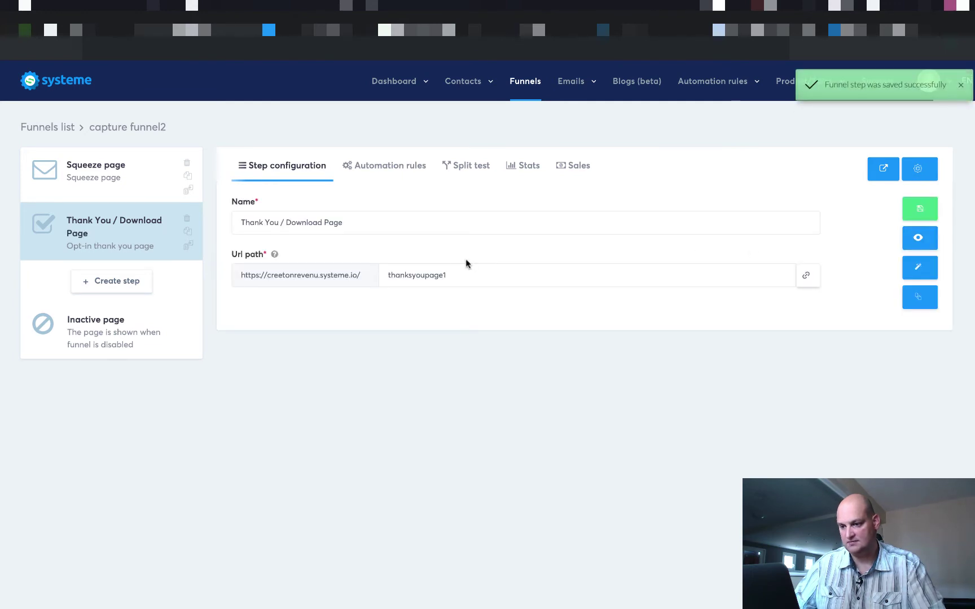